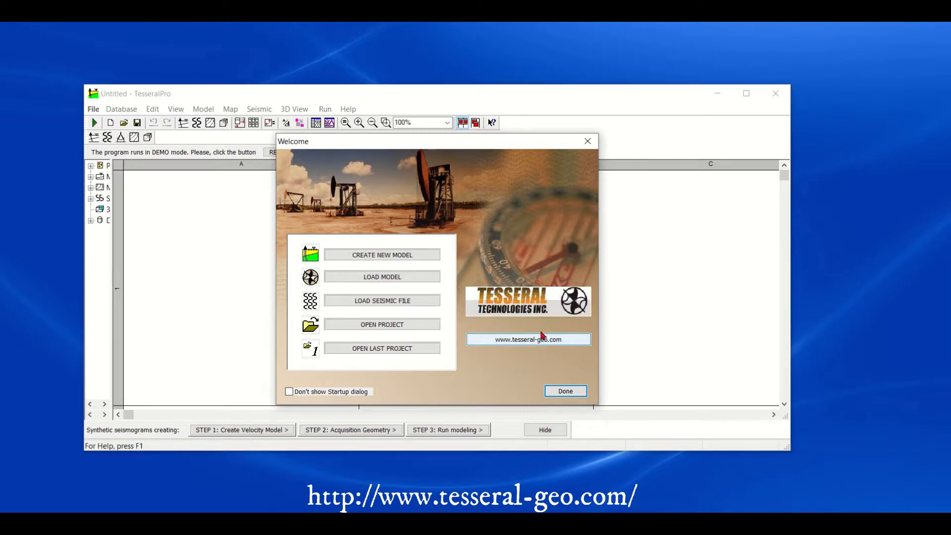
- Start a simple velocity model with a section 1500 m long and a depth range down to 2000 m
left_click(593, 143)
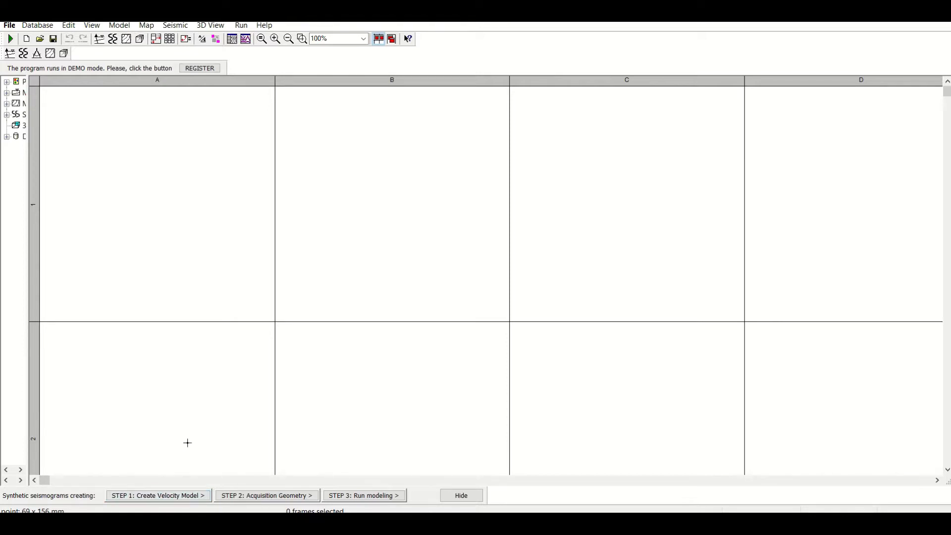
left_click(166, 498)
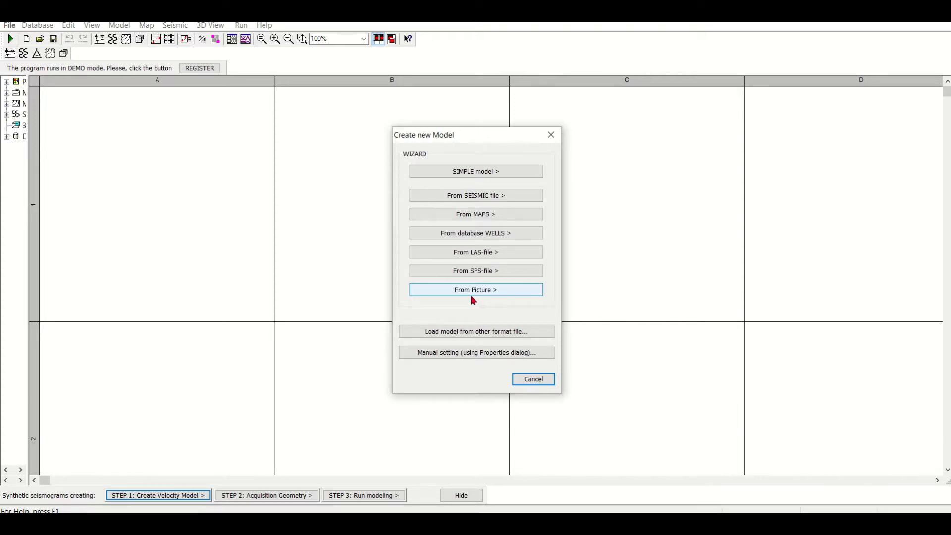
left_click(474, 172)
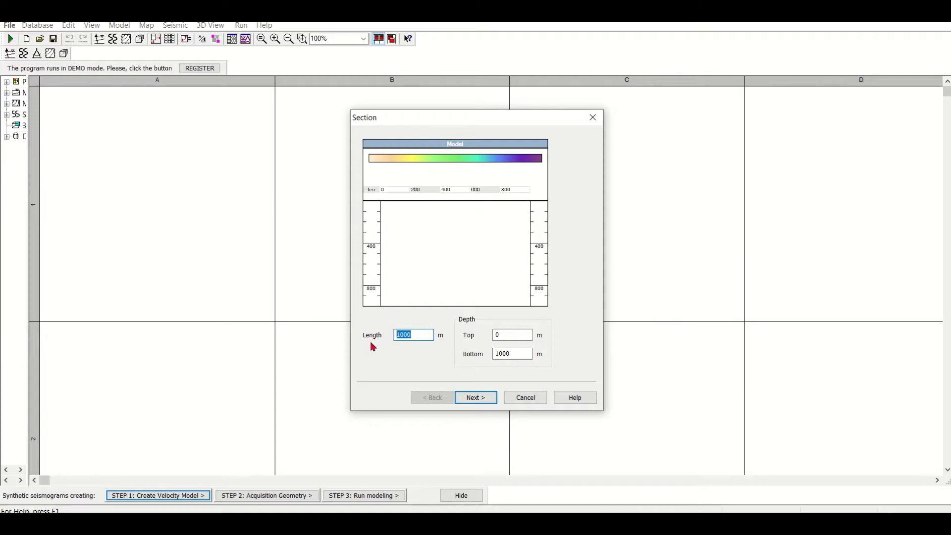
type("1500")
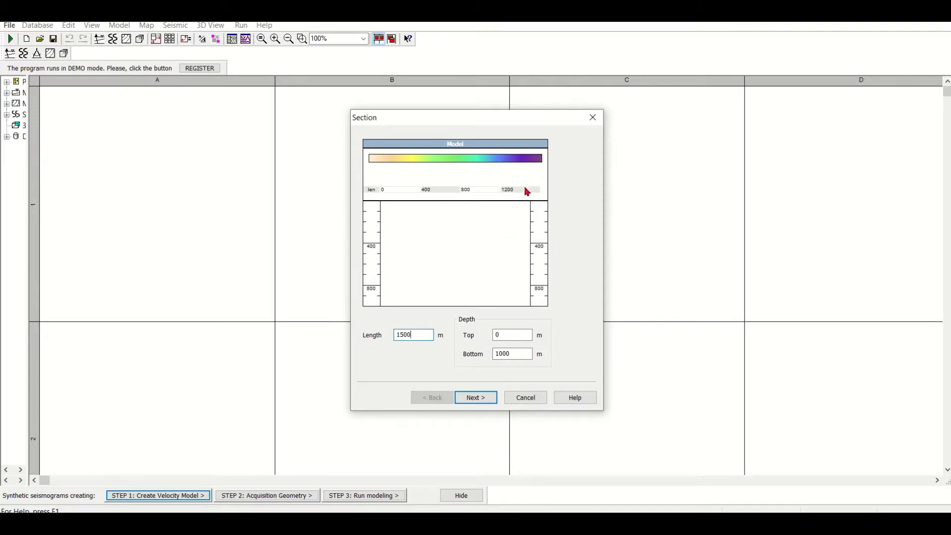
left_click(495, 334)
left_click_drag(513, 356, 485, 359)
type("2000")
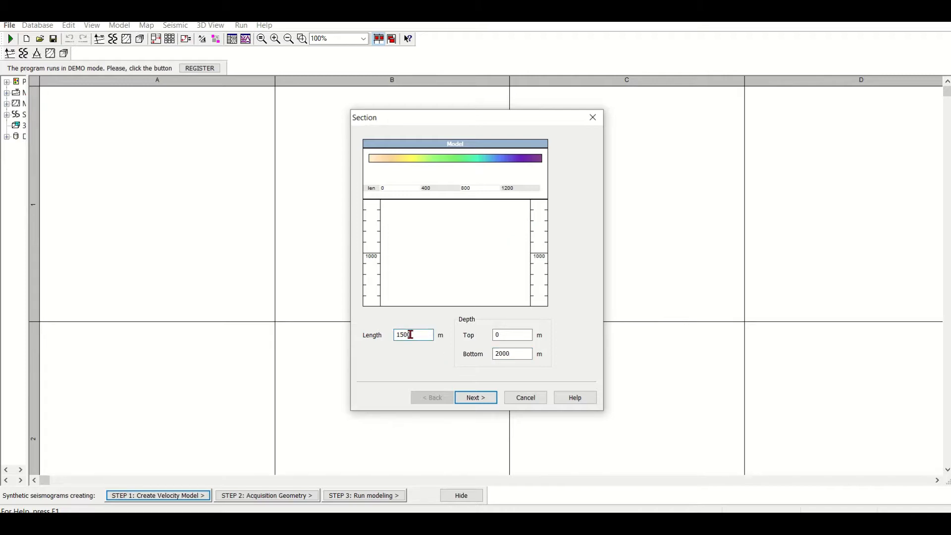
left_click_drag(414, 335, 399, 334)
left_click(475, 398)
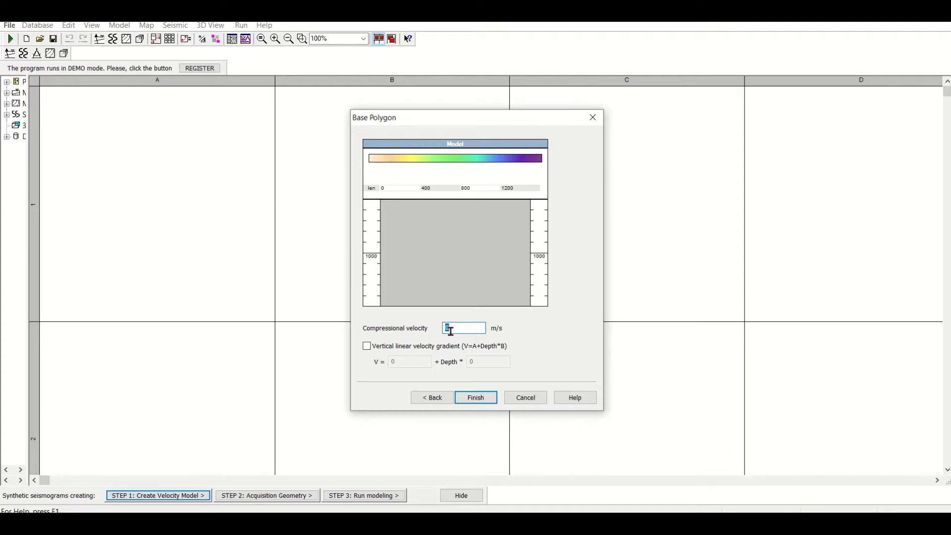
- Finish the base polygon with a compressional velocity of 1500 m/s, skipping the acquisition geometry wizard, and enlarge the model frame
type("15000")
key("BackSpace")
left_click(477, 402)
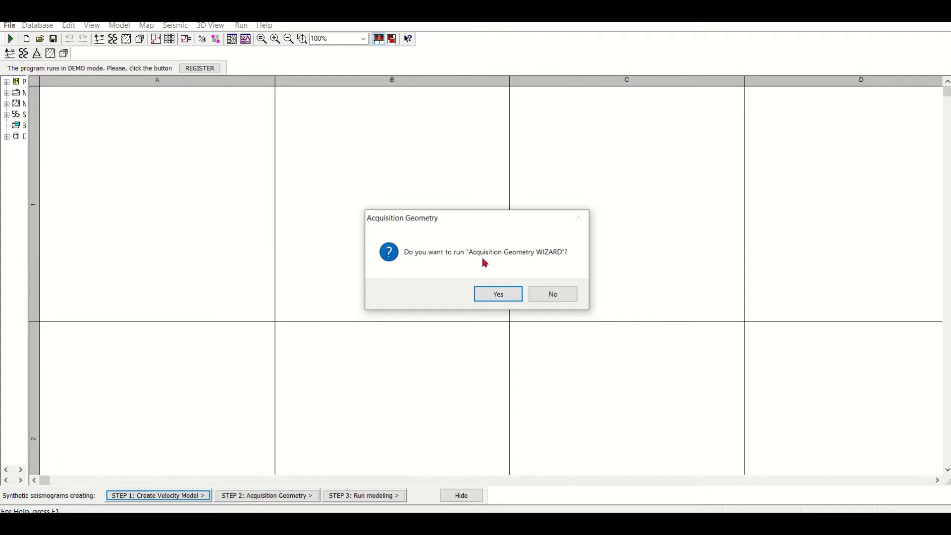
left_click(544, 296)
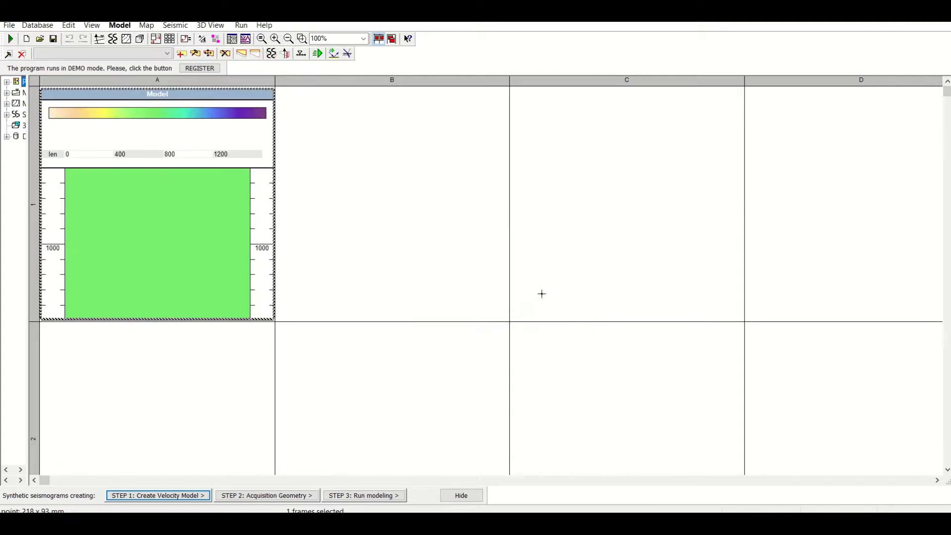
double_click(217, 92)
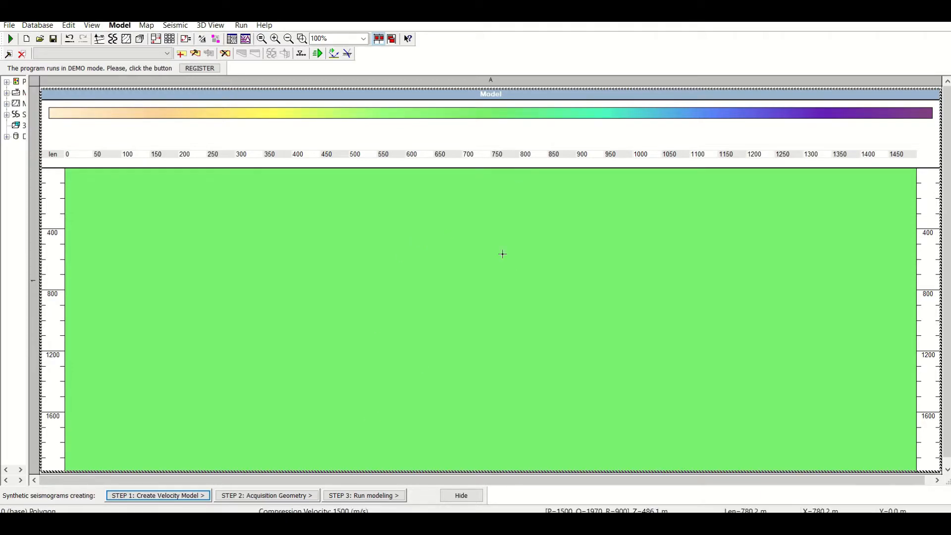
right_click(474, 114)
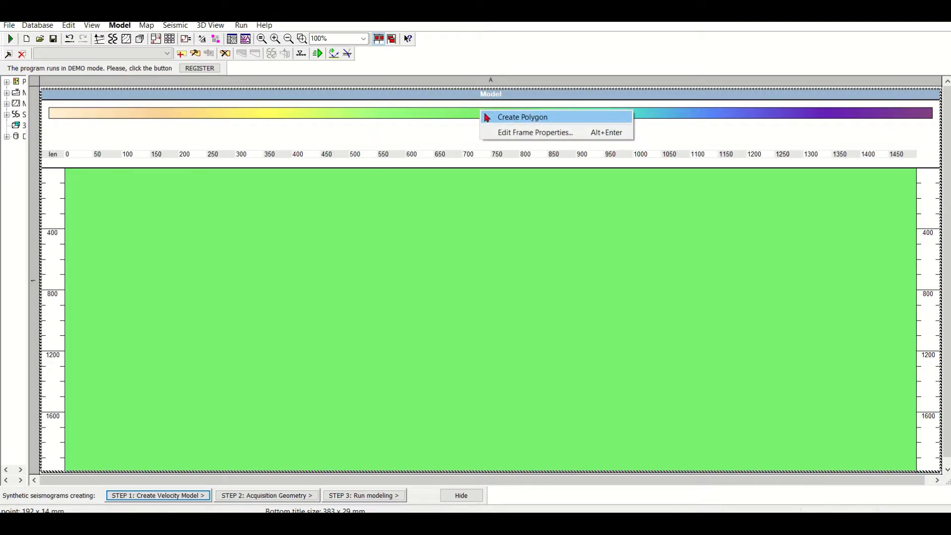
left_click(484, 117)
right_click(452, 117)
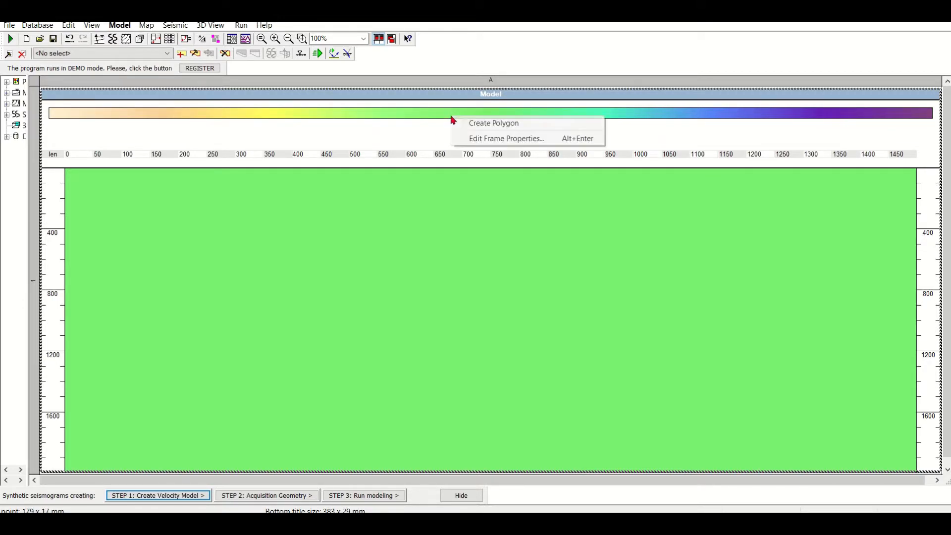
left_click(432, 112)
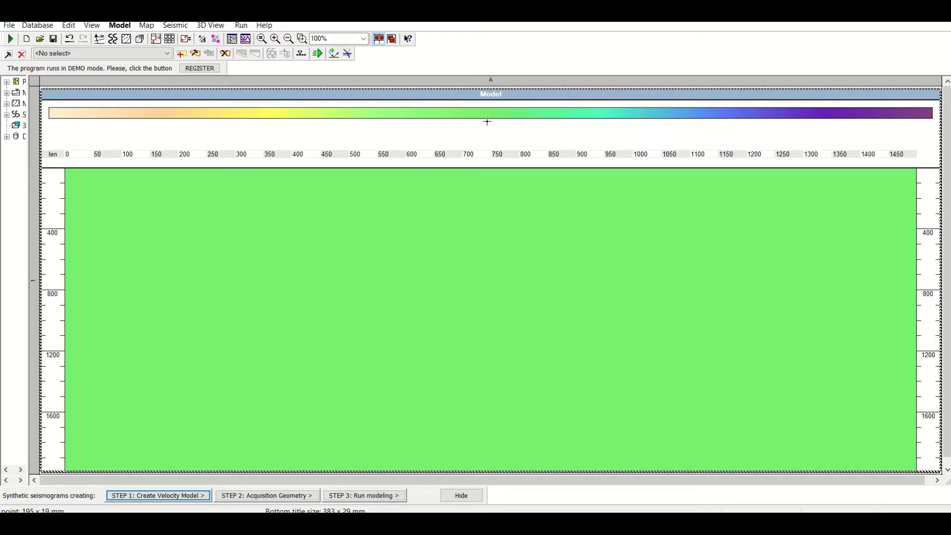
- Create a polygon of type top with a horizontal boundary at about 600 m depth across the whole section
right_click(353, 246)
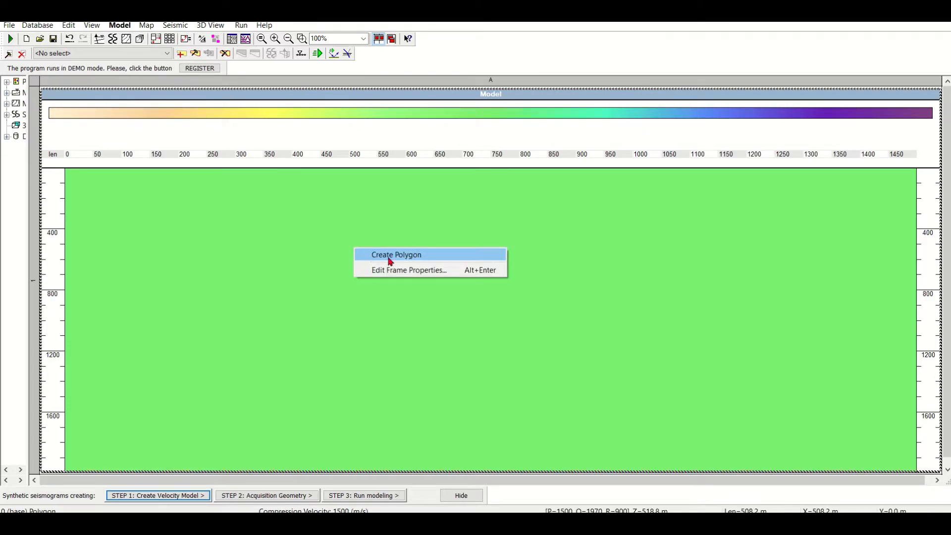
left_click(394, 257)
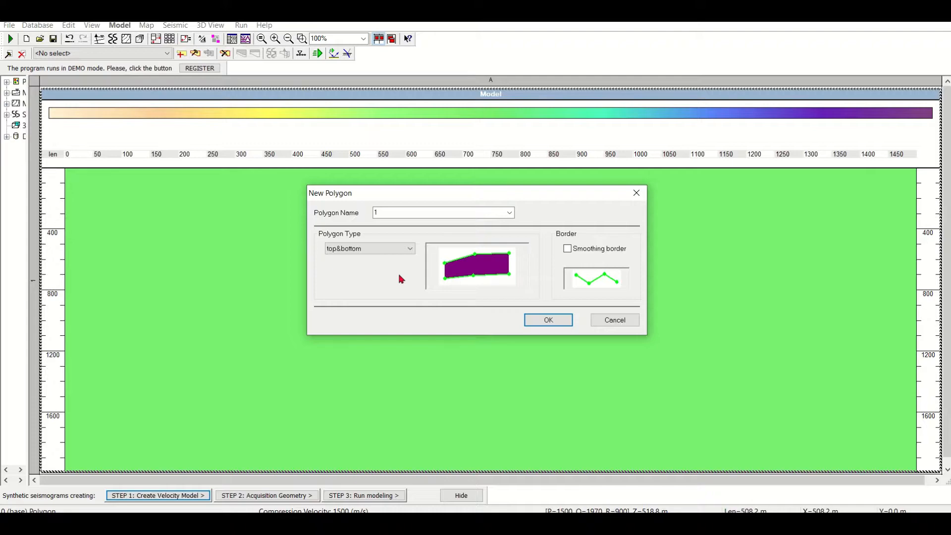
left_click(396, 246)
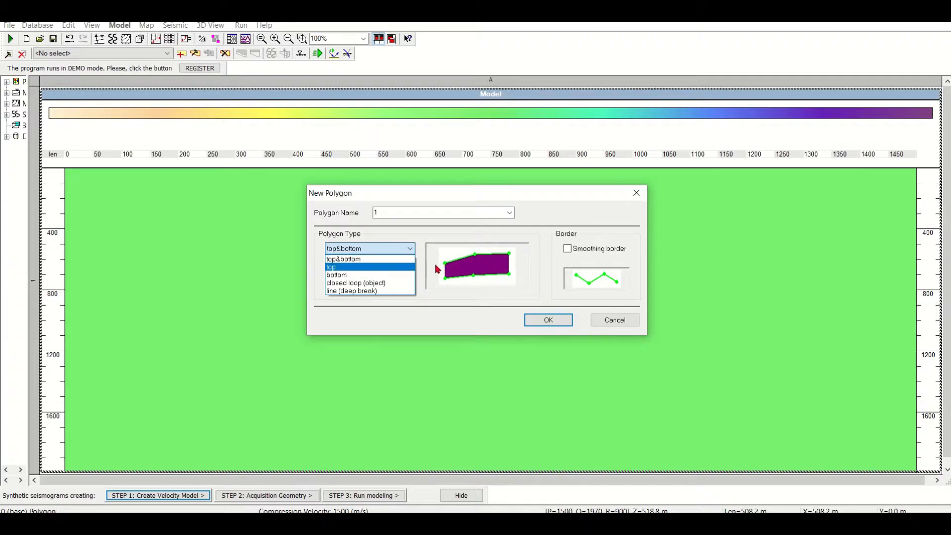
left_click(336, 268)
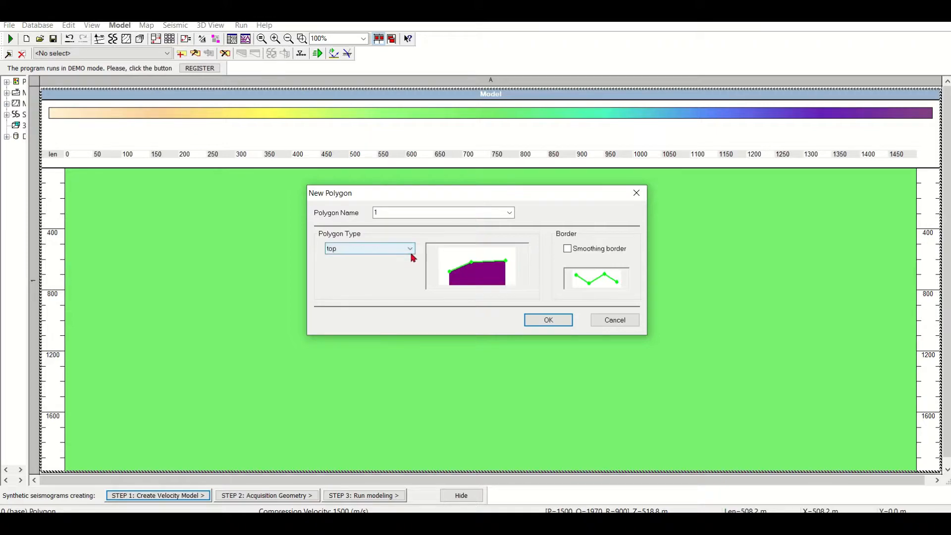
left_click(549, 320)
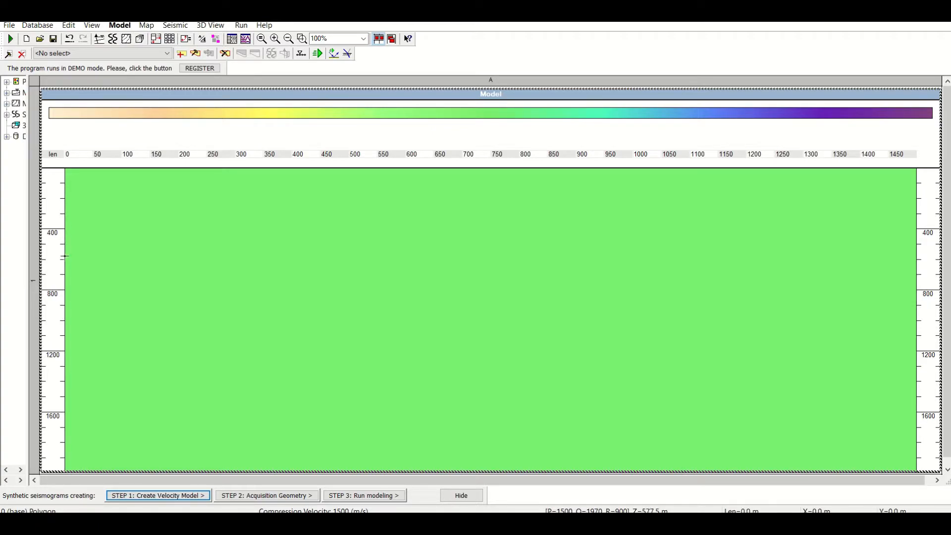
left_click(121, 258)
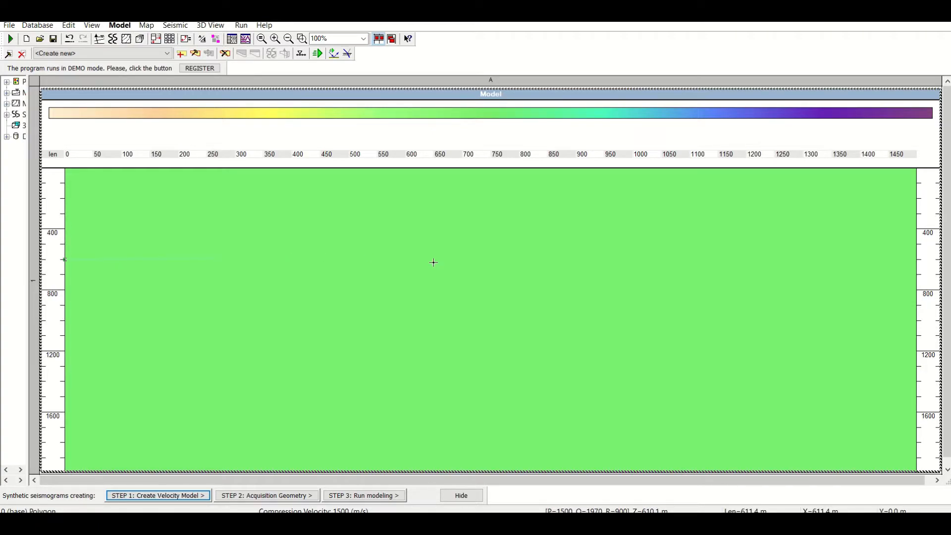
double_click(916, 259)
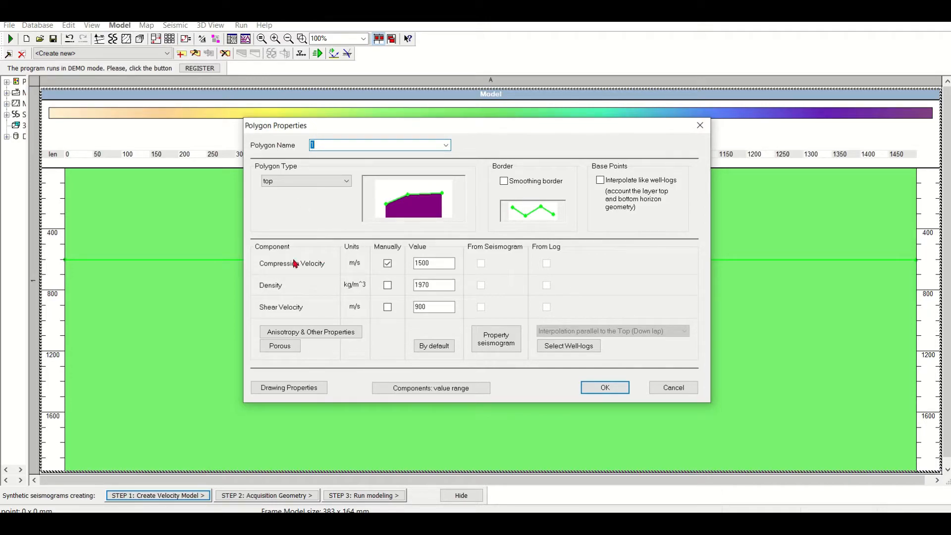
- Set the new polygon's compression velocity to 2000 m/s and switch its density to manual
left_click(440, 266)
left_click_drag(440, 266, 399, 267)
left_click(434, 263)
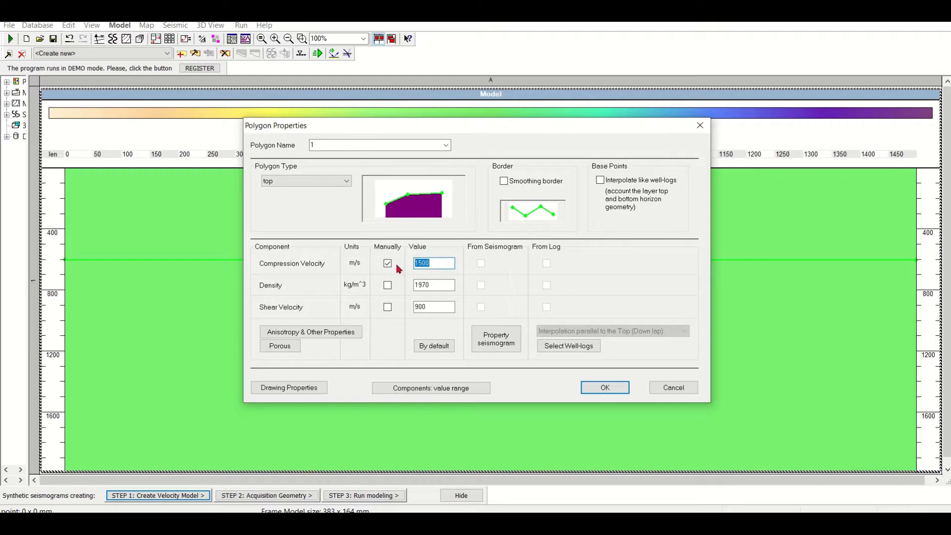
type("2000")
left_click(387, 285)
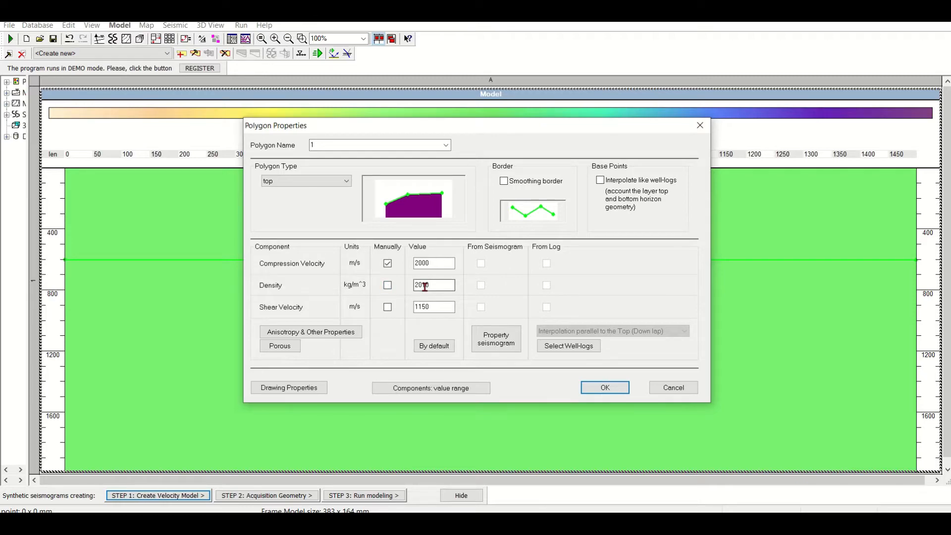
left_click(387, 285)
left_click(612, 387)
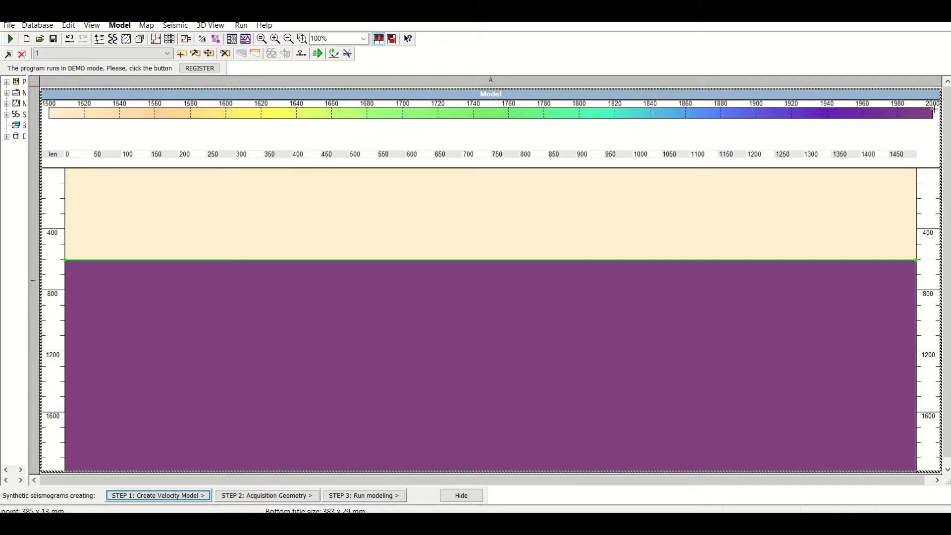
- Create a second top polygon: flat at about 1000 m depth, dipping to 1400 m between lengths 610 and 885 m, ending at about 1300 m
right_click(277, 338)
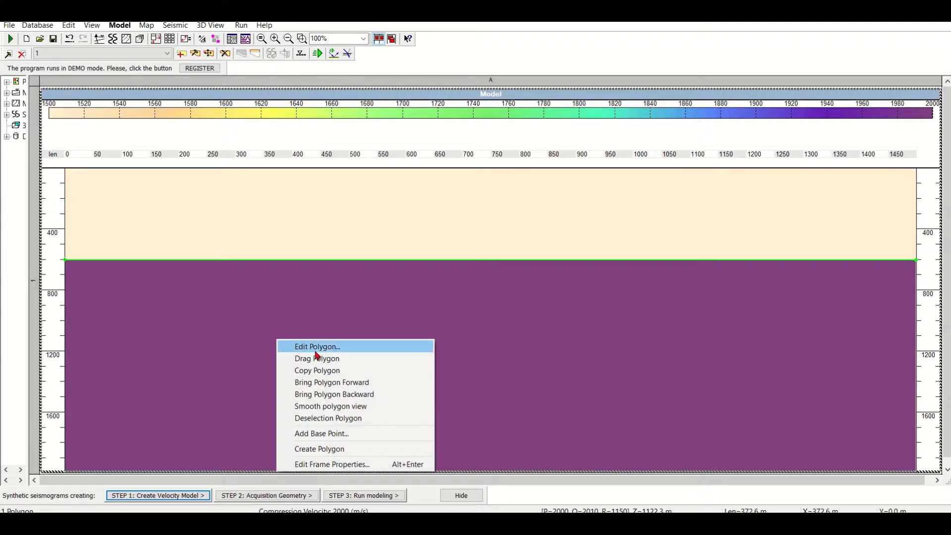
left_click(335, 448)
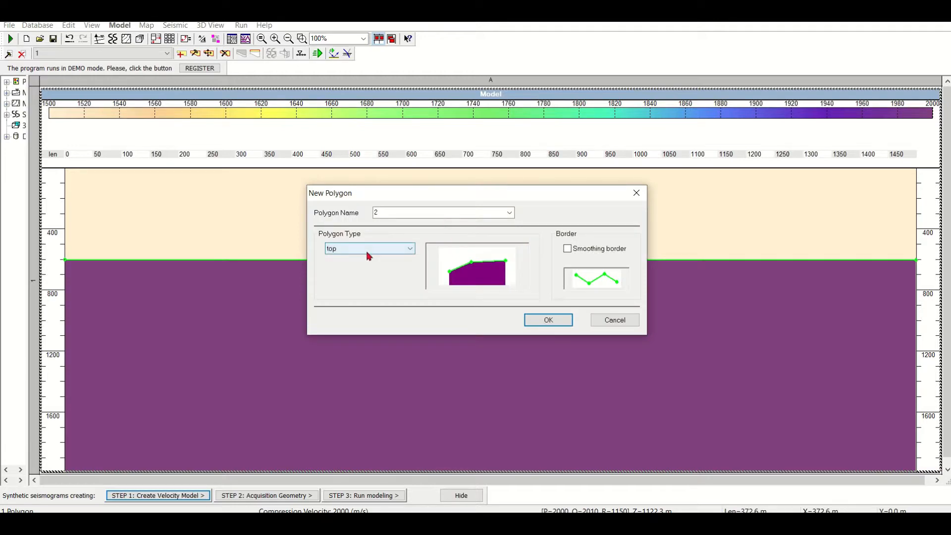
left_click(546, 321)
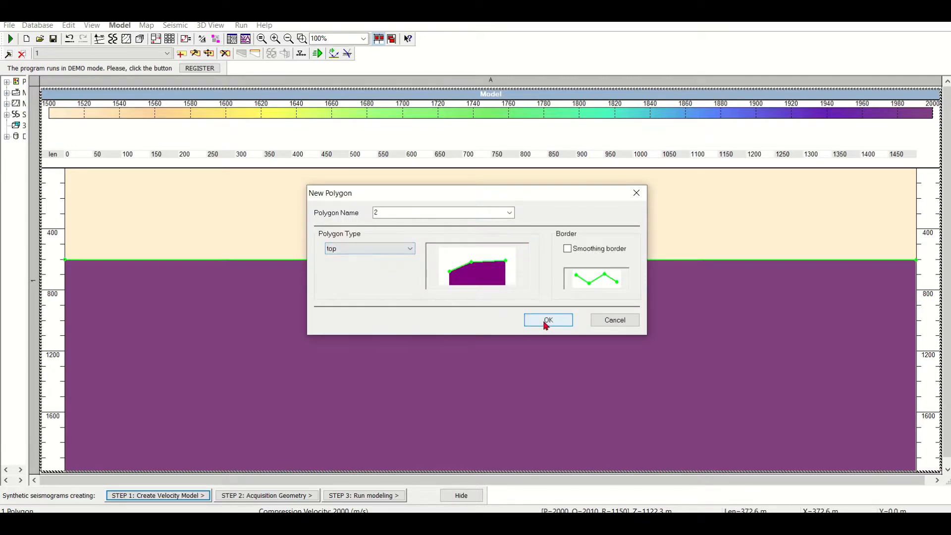
left_click(64, 320)
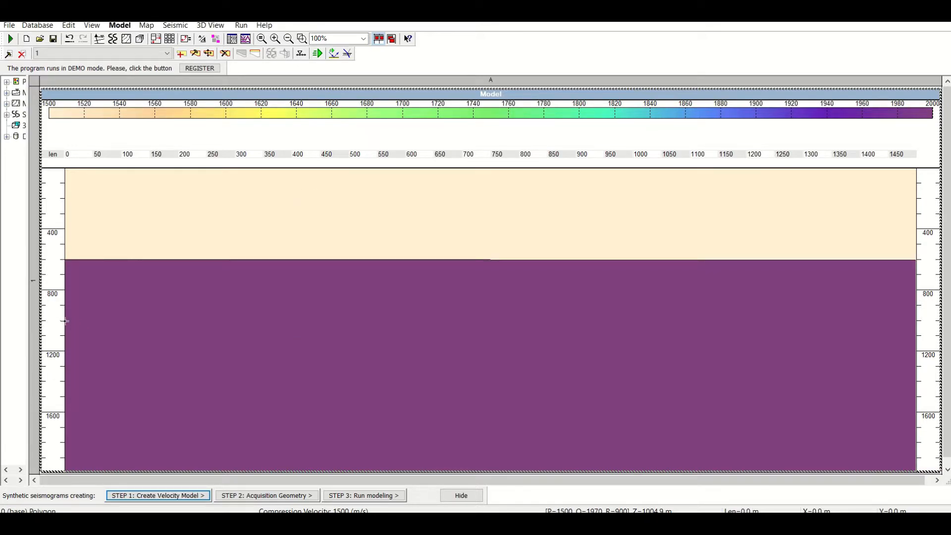
left_click(412, 323)
left_click(568, 384)
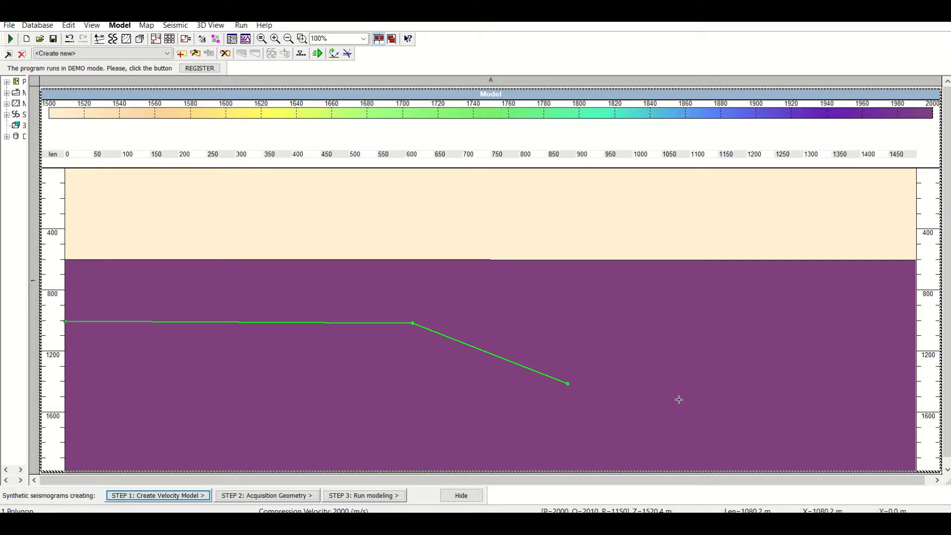
double_click(918, 367)
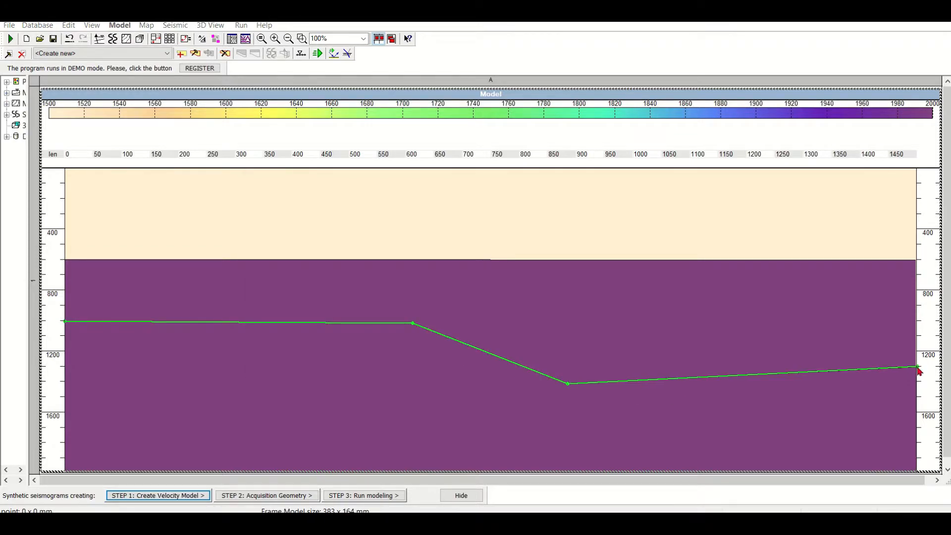
- Set the second polygon's compression velocity to 2500 m/s and apply its properties
left_click(433, 263)
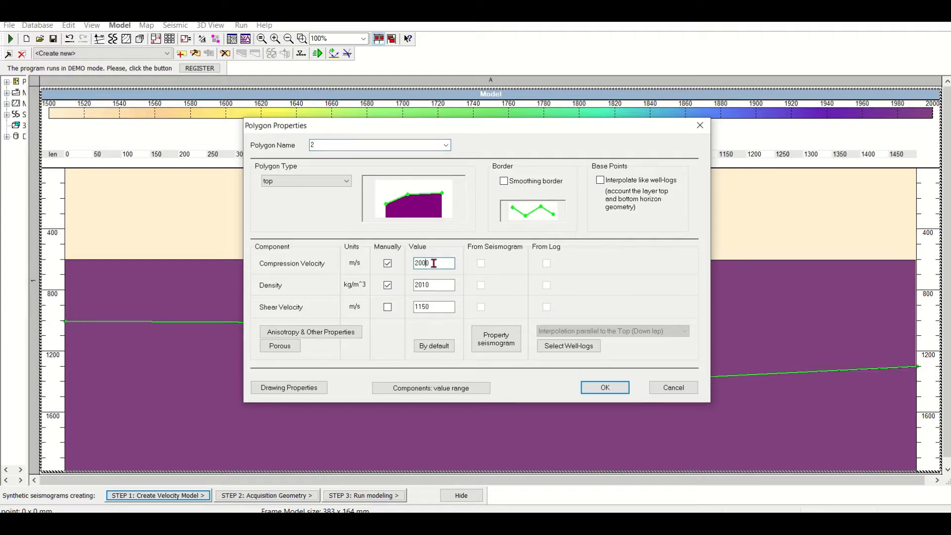
left_click_drag(433, 263, 401, 269)
type("2500")
left_click(447, 283)
left_click(605, 386)
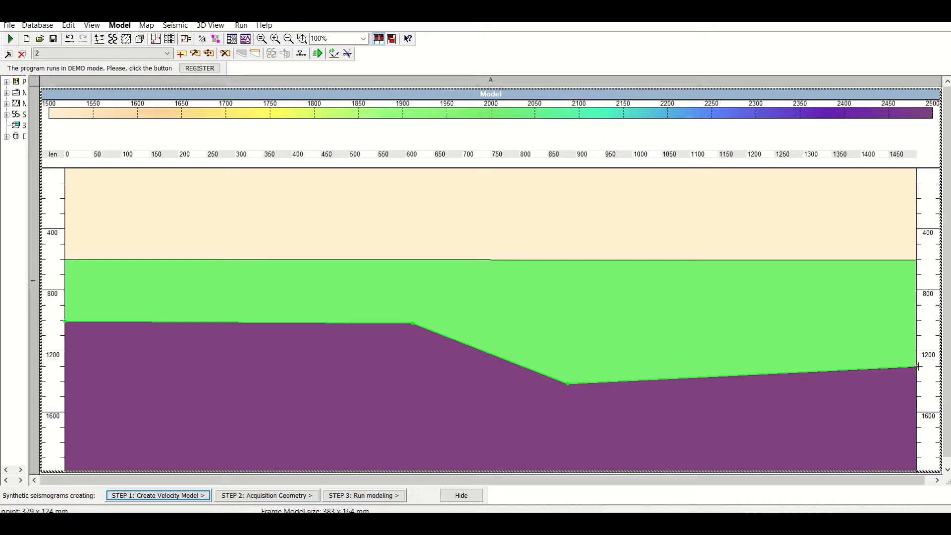
- Lower the end point of the second polygon's boundary at length 1500 m to about 1400 m depth
left_click_drag(917, 366, 917, 371)
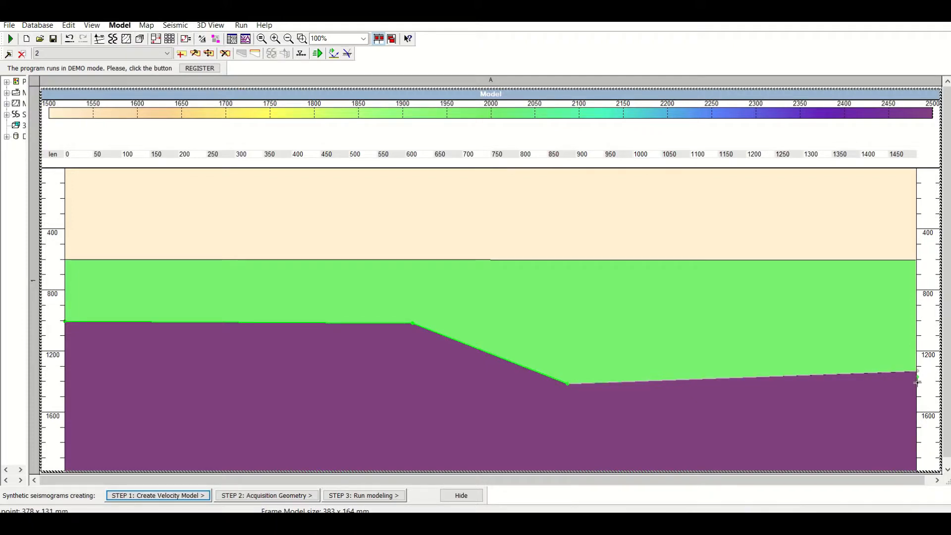
left_click_drag(917, 382, 917, 382)
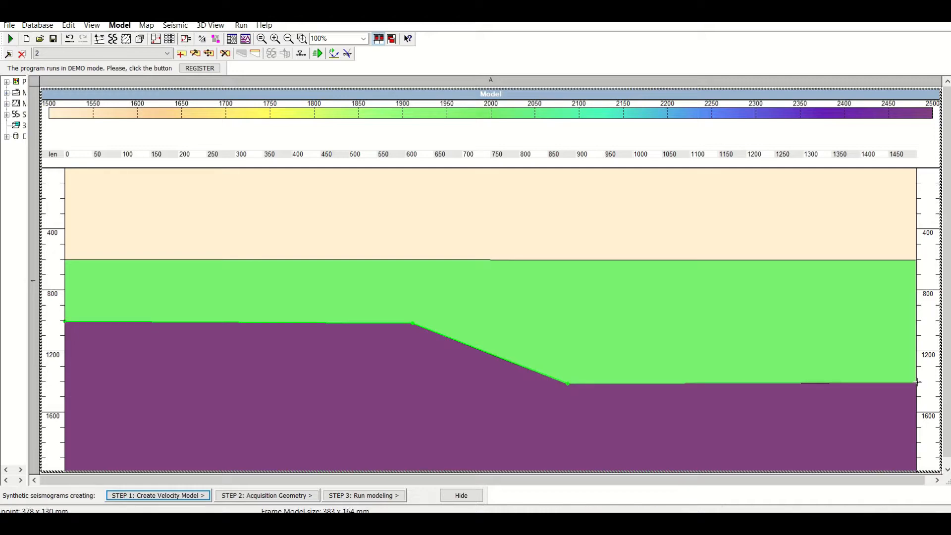
left_click_drag(918, 382, 918, 382)
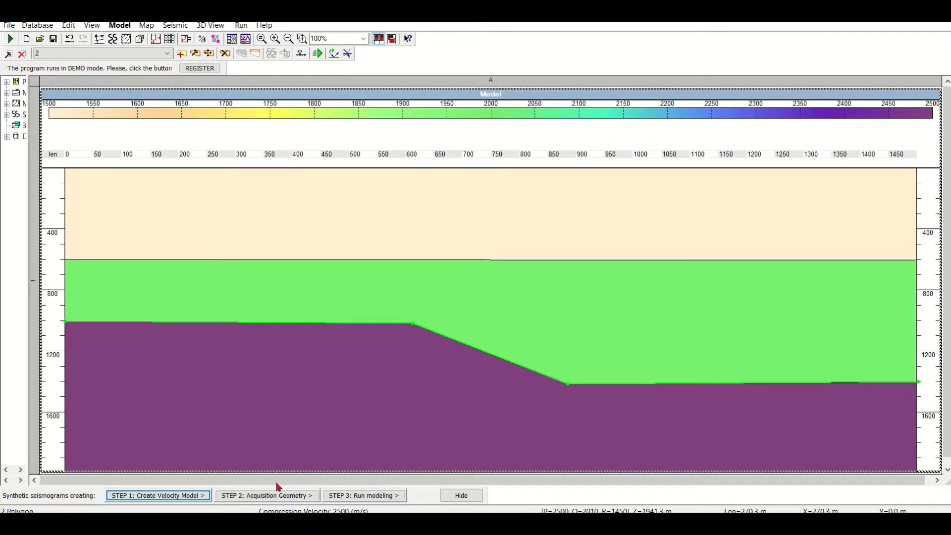
- Create a third top polygon: about 1900 m deep at the start, rising to 1550 m between lengths 660 and 815 m, ending near 1880 m
right_click(324, 394)
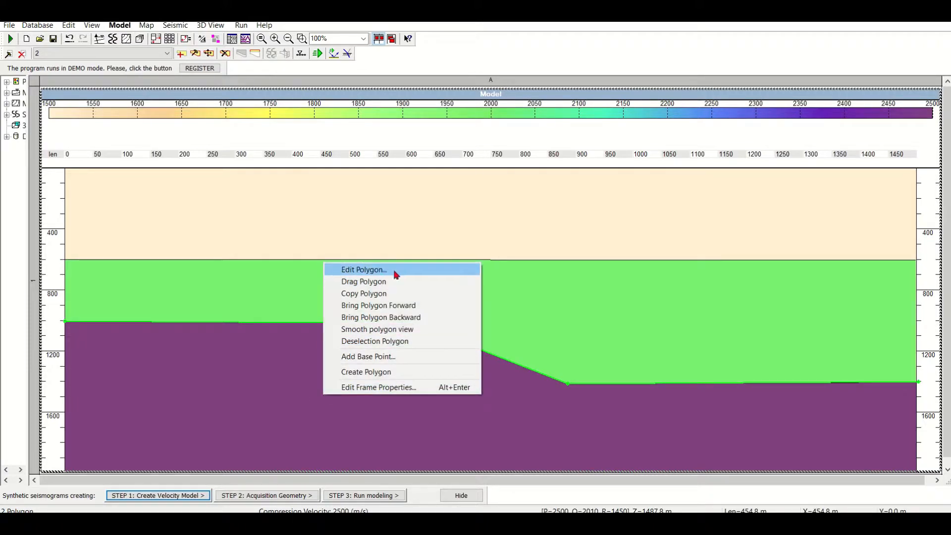
left_click(364, 378)
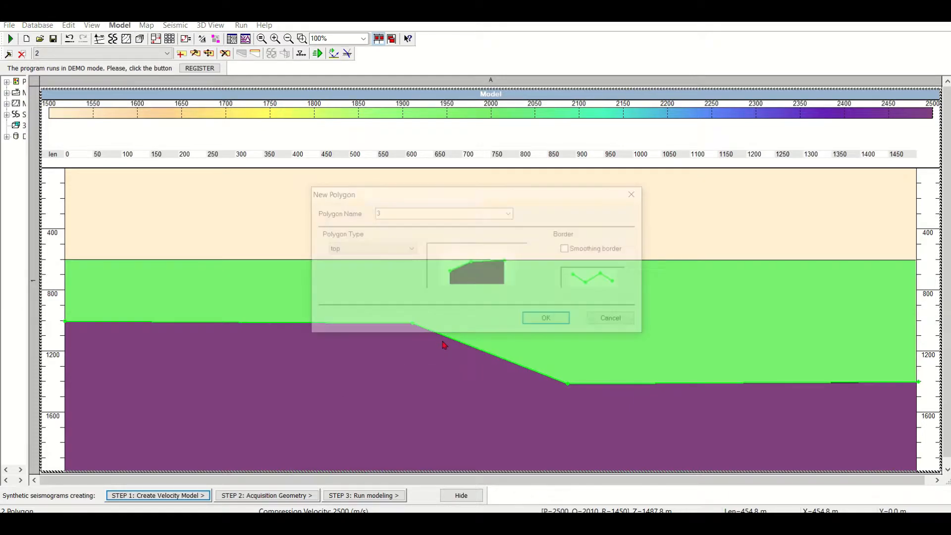
left_click(548, 320)
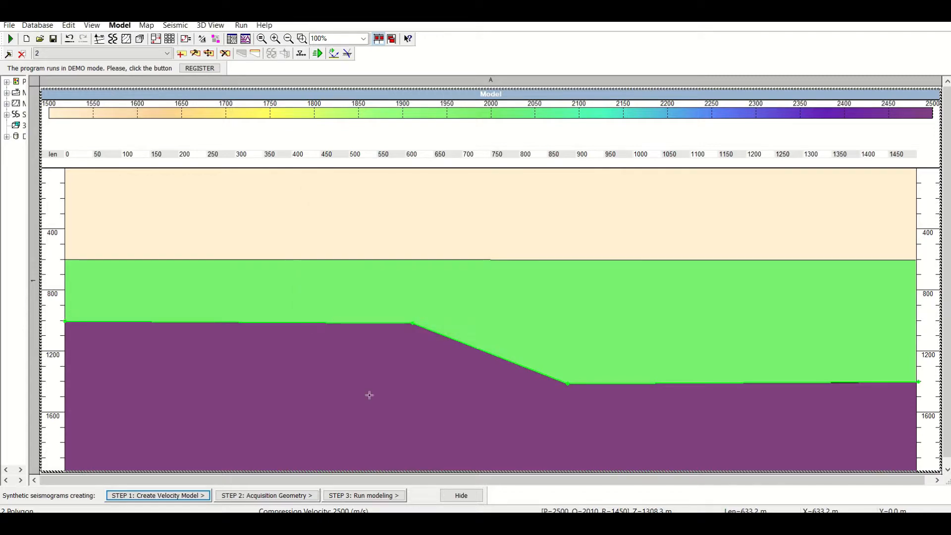
left_click(63, 456)
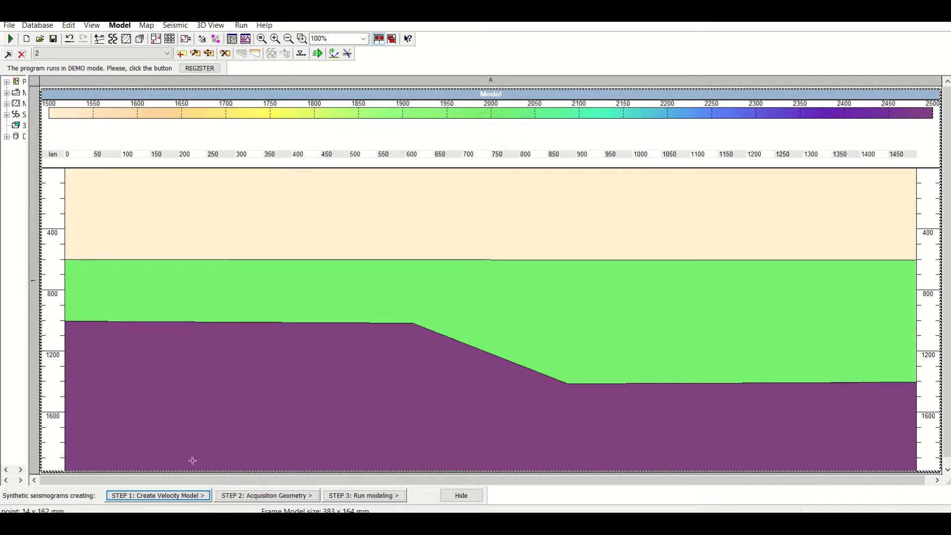
left_click(338, 459)
left_click(440, 404)
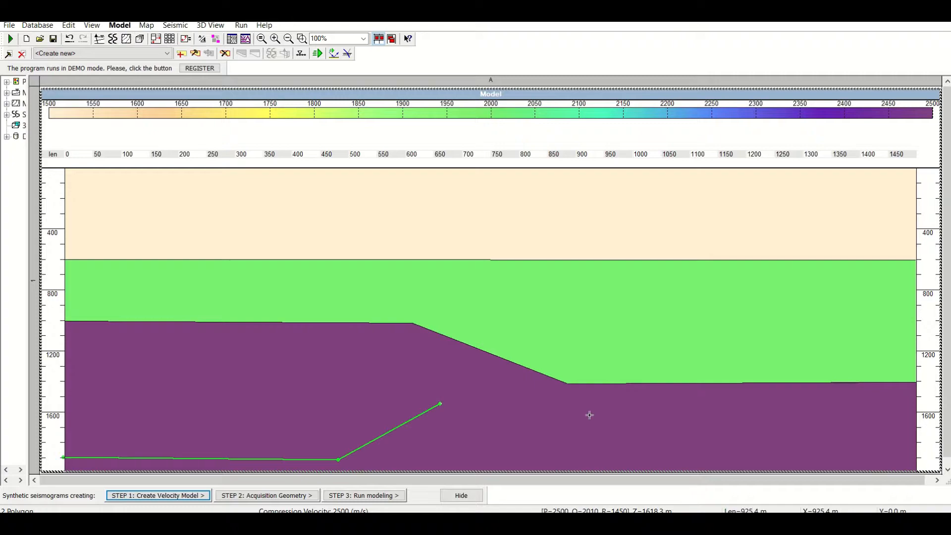
left_click(528, 405)
left_click(607, 432)
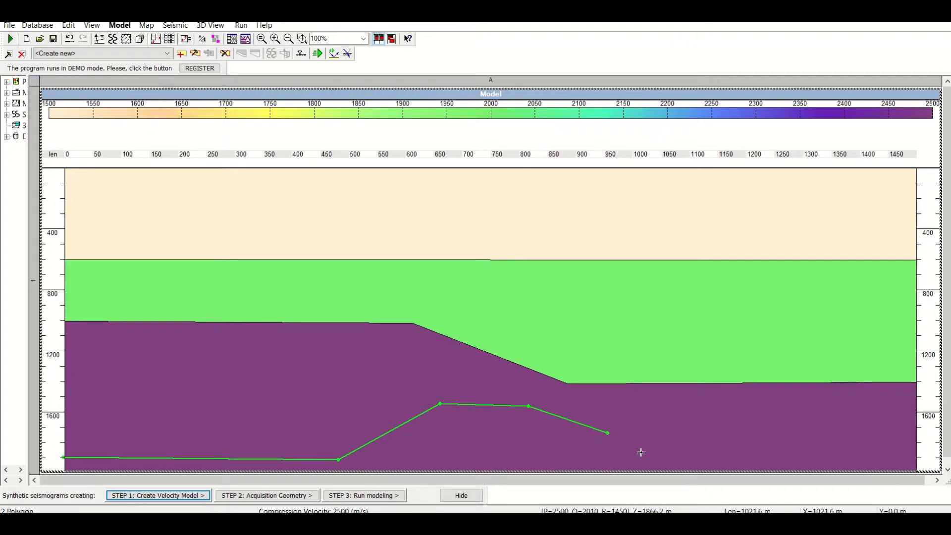
left_click(637, 452)
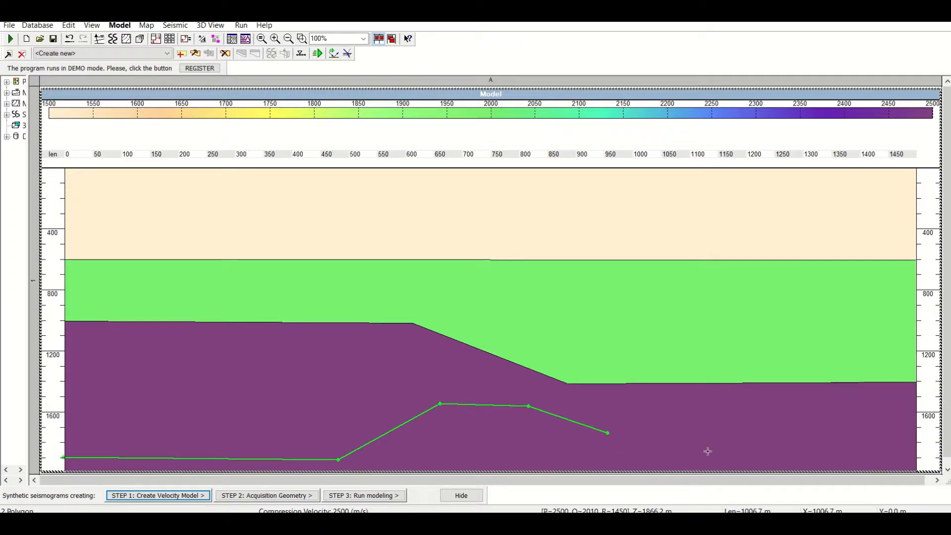
double_click(916, 455)
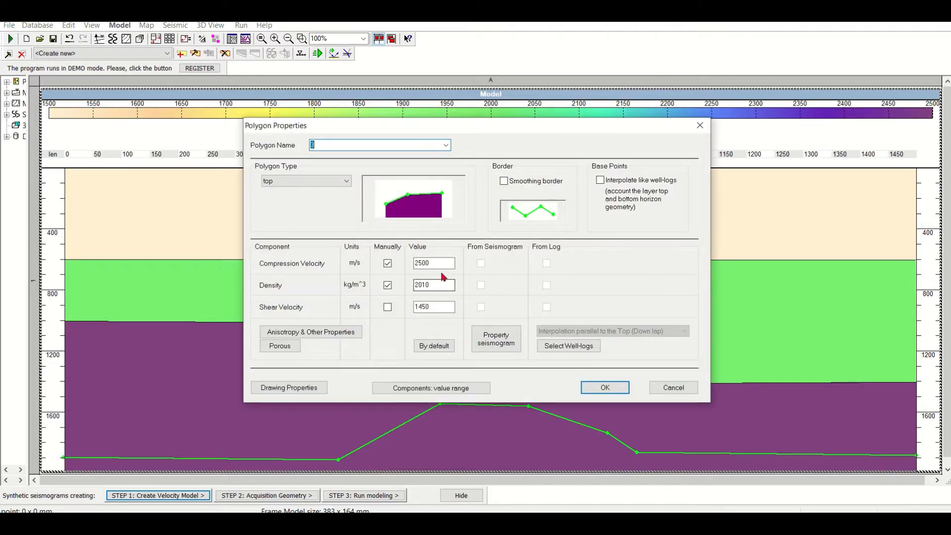
- Set the third polygon's compression velocity to 3000 m/s, enable border smoothing and apply its properties
left_click_drag(441, 263, 412, 269)
type("300")
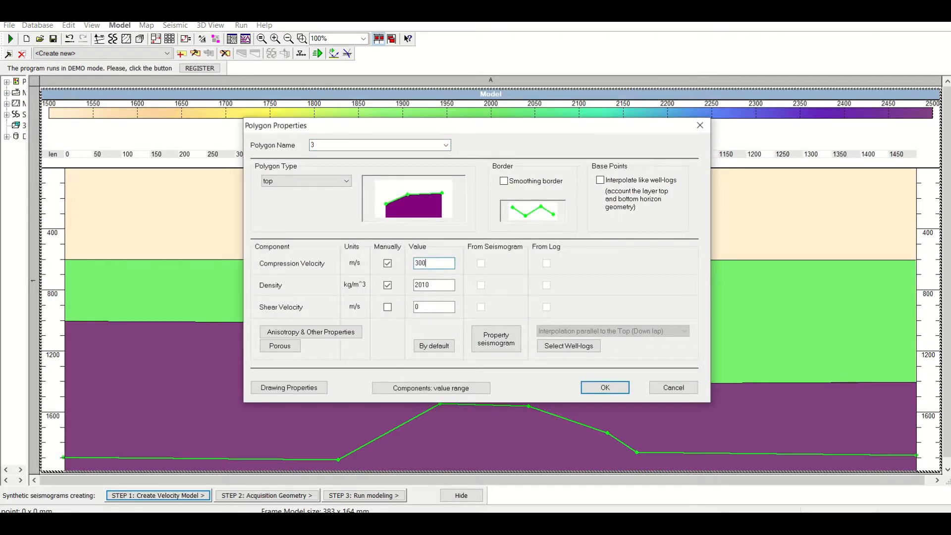
type("0")
left_click(428, 285)
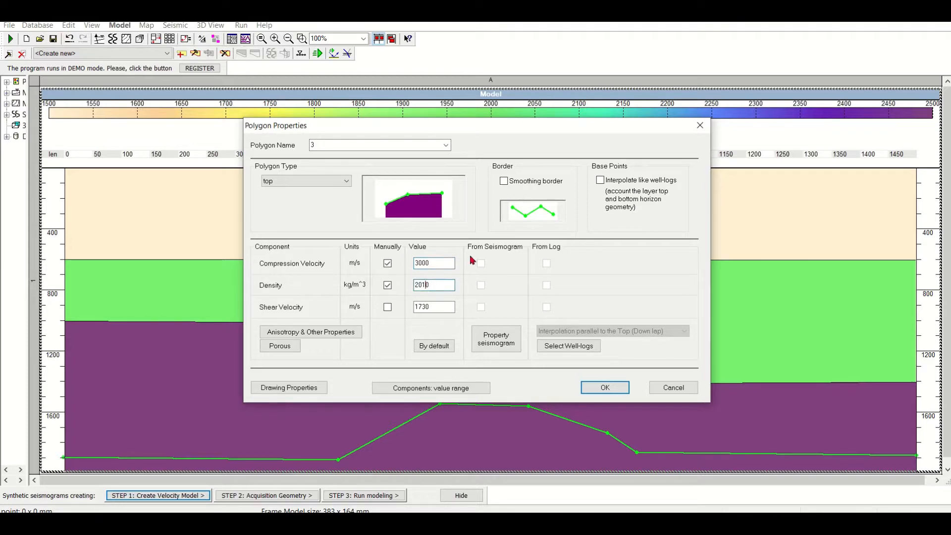
left_click(504, 182)
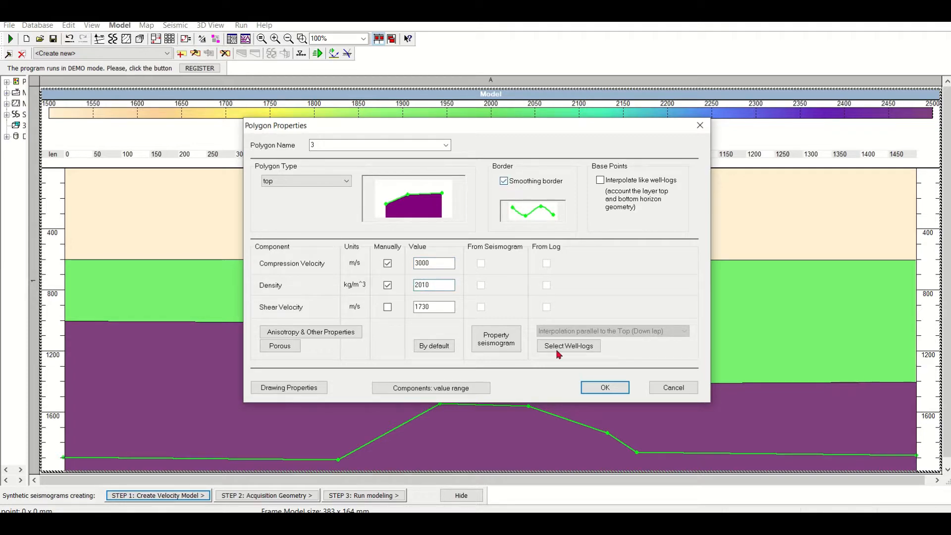
left_click(602, 391)
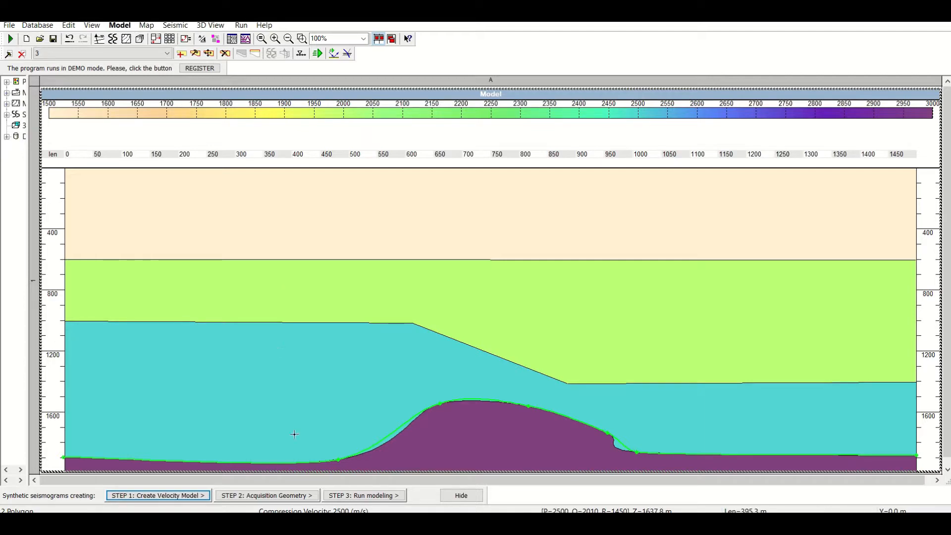
- Run the Acquisition Geometry wizard and accept the "Move receivers with source" observation scheme
left_click(279, 497)
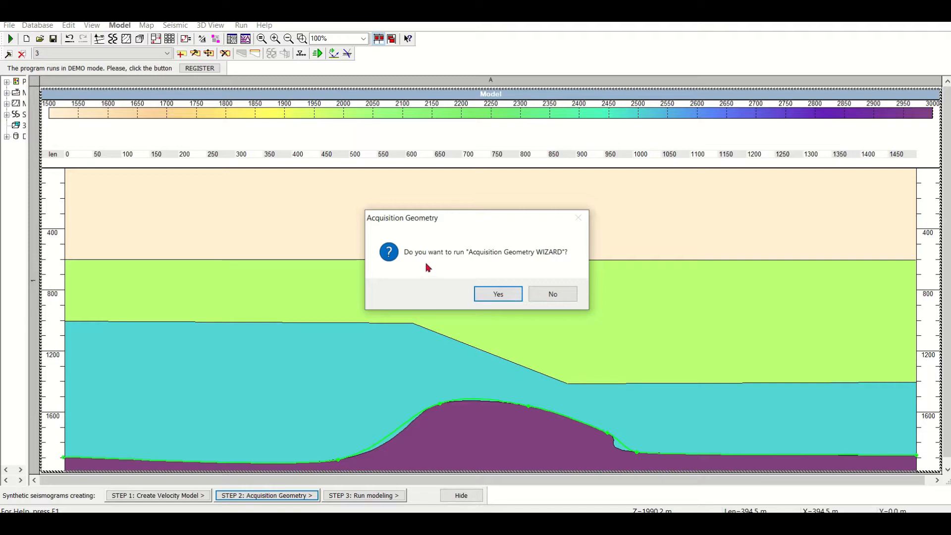
left_click(507, 296)
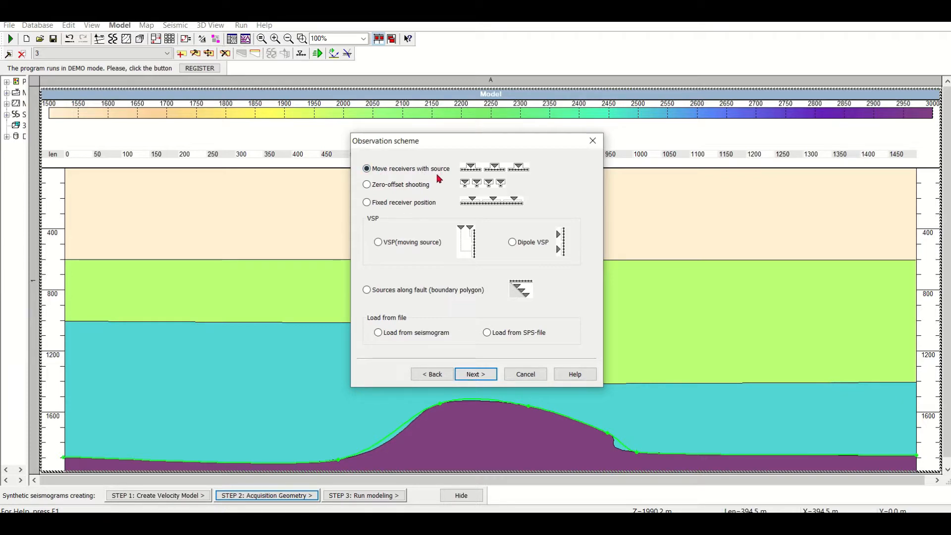
left_click(477, 375)
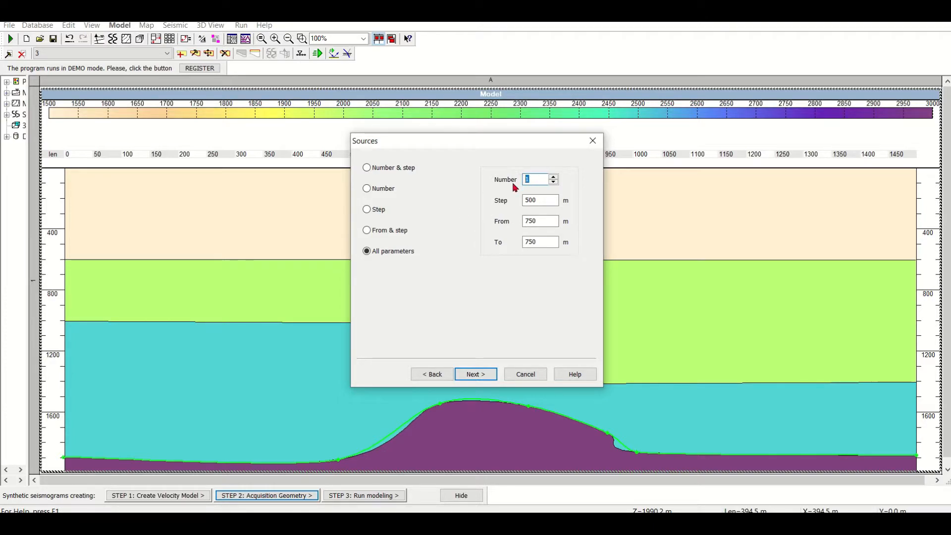
- Set the sources' step to 100 m with positions from 0 to 1400 m and continue to the receivers
double_click(537, 199)
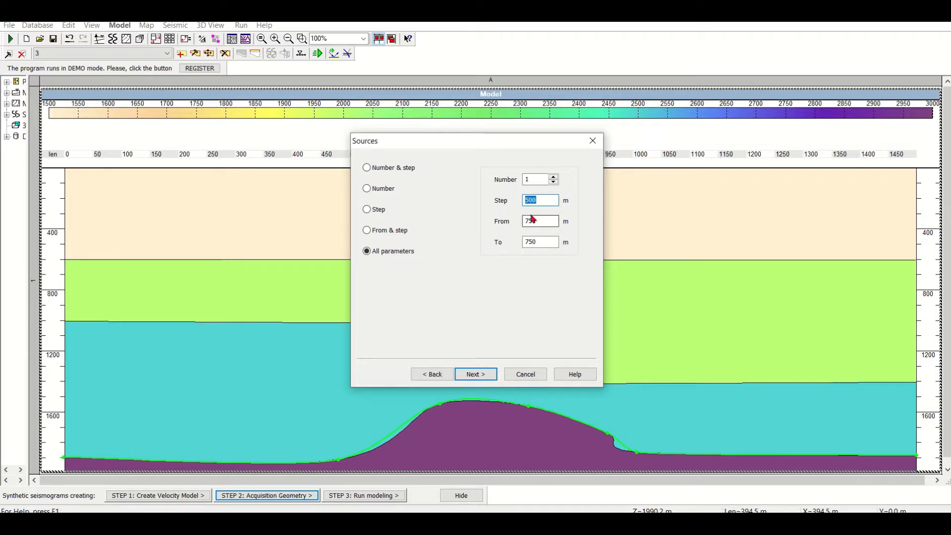
type("1")
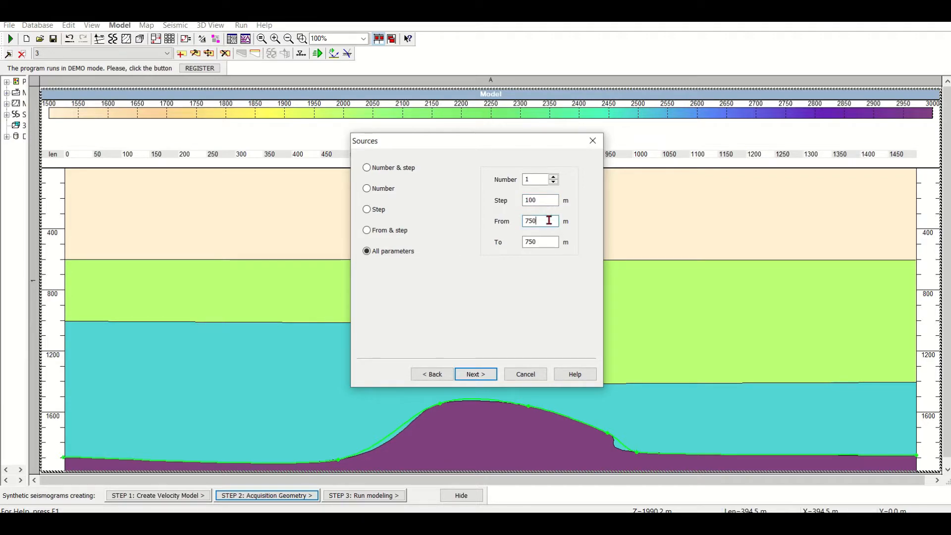
left_click_drag(546, 221, 526, 221)
type("0")
double_click(545, 242)
type("0")
left_click_drag(546, 244, 518, 245)
type("1400")
left_click(542, 223)
left_click(478, 375)
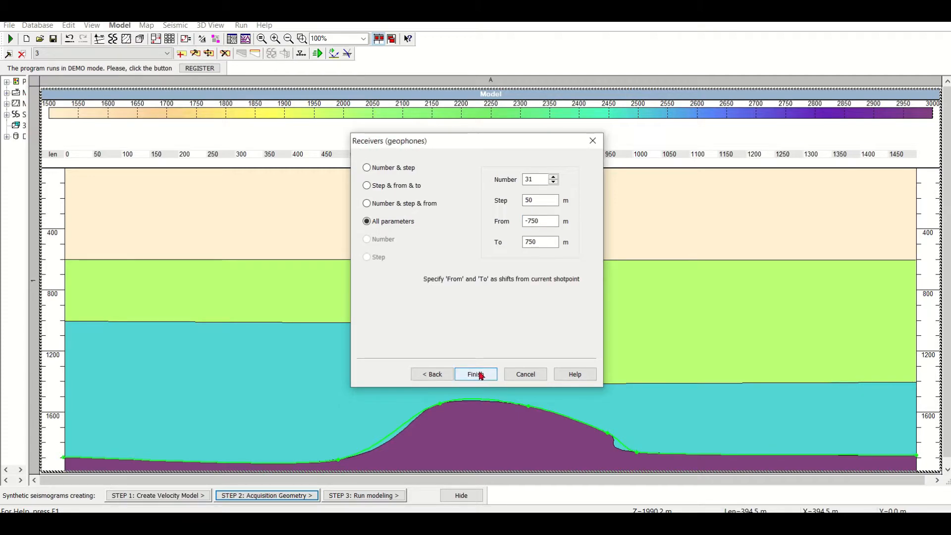
- Set the receivers' step to 10 m with shifts from 0 to 1500 m, and move the dialog aside
left_click(533, 201)
left_click_drag(534, 205, 525, 204)
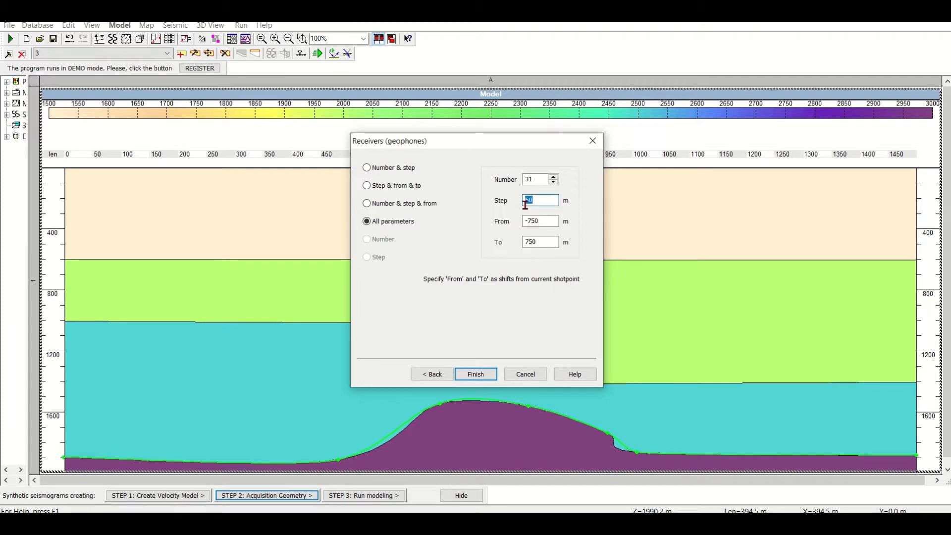
type("25")
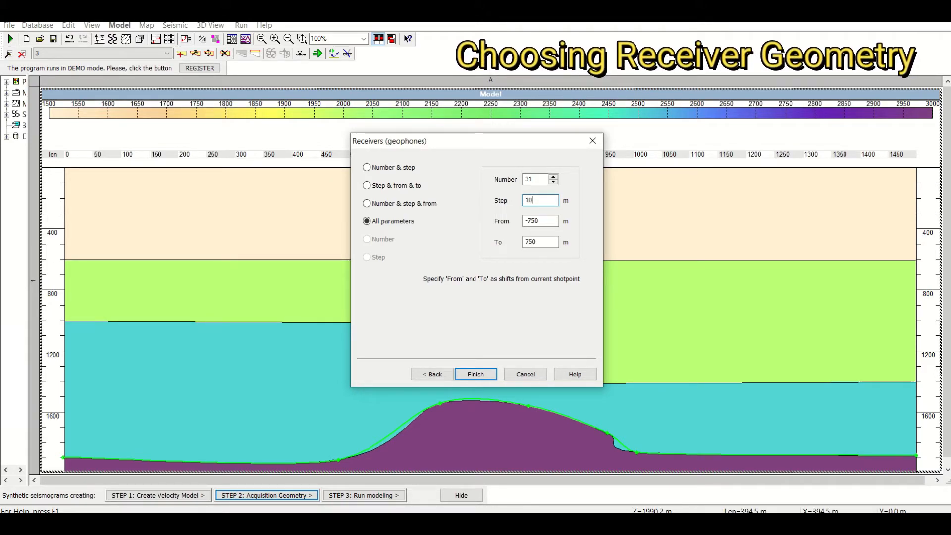
left_click_drag(550, 221, 495, 254)
type("0")
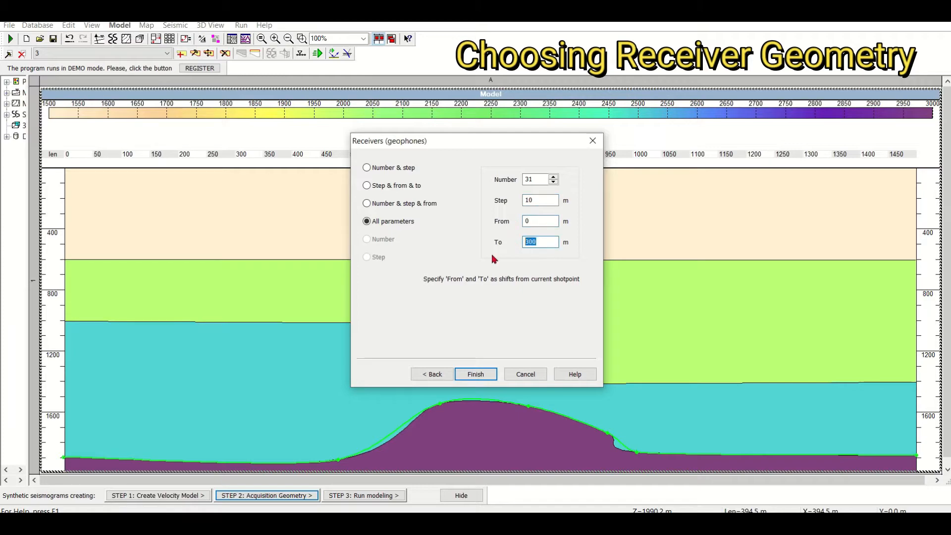
type("15")
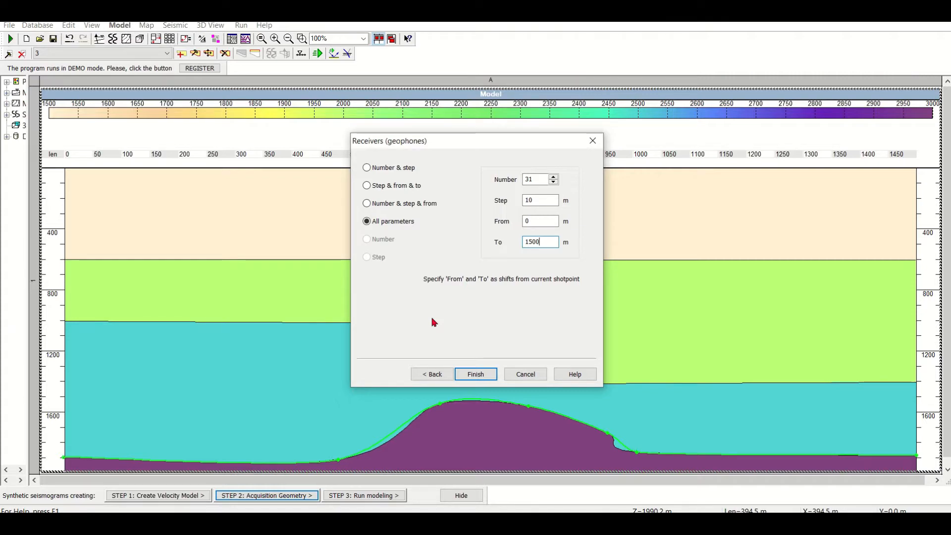
left_click(528, 219)
left_click_drag(526, 181, 542, 181)
left_click_drag(409, 140, 559, 141)
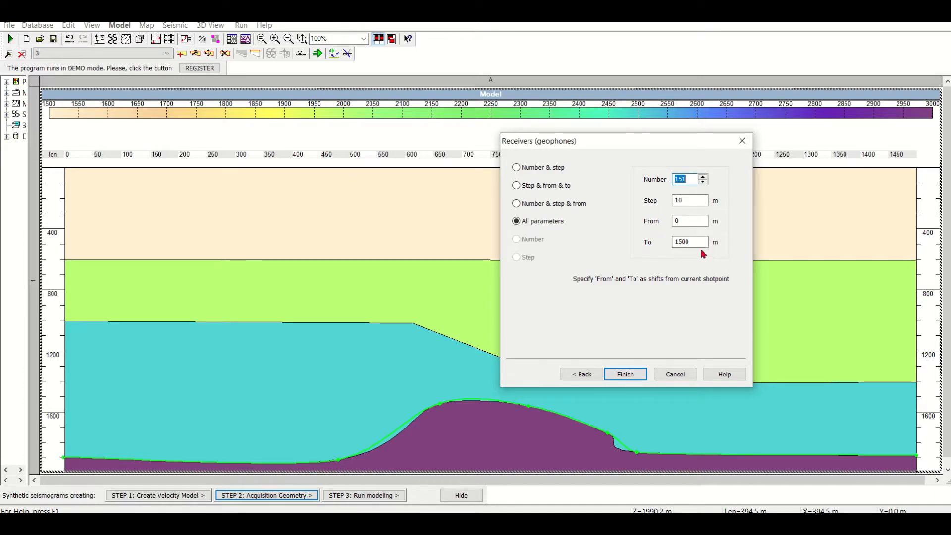
- Reduce the receivers' end shift to 500 m and finish the acquisition geometry
left_click_drag(695, 241, 639, 244)
type("500")
left_click(690, 223)
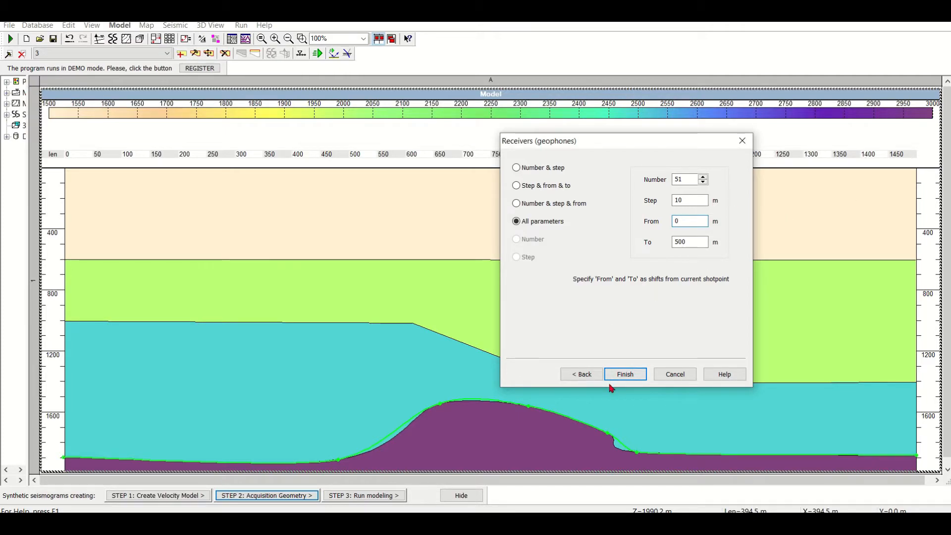
left_click(625, 374)
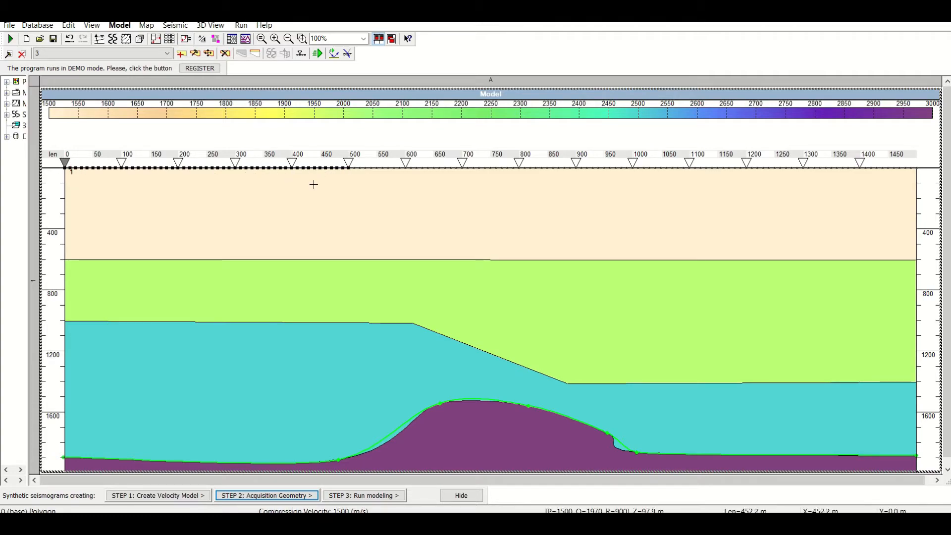
- Examine the receiver spreads of individual sources along the model's surface
left_click(121, 161)
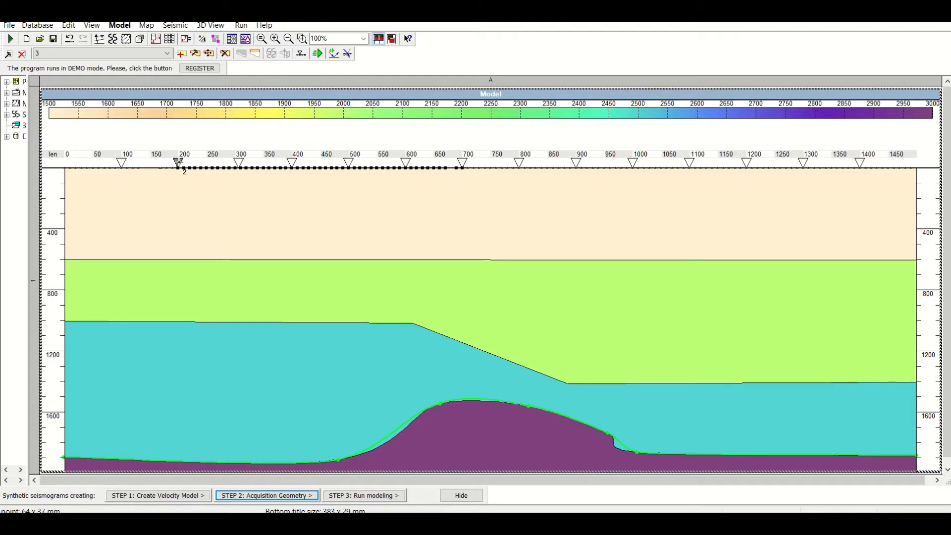
left_click(240, 163)
left_click(292, 163)
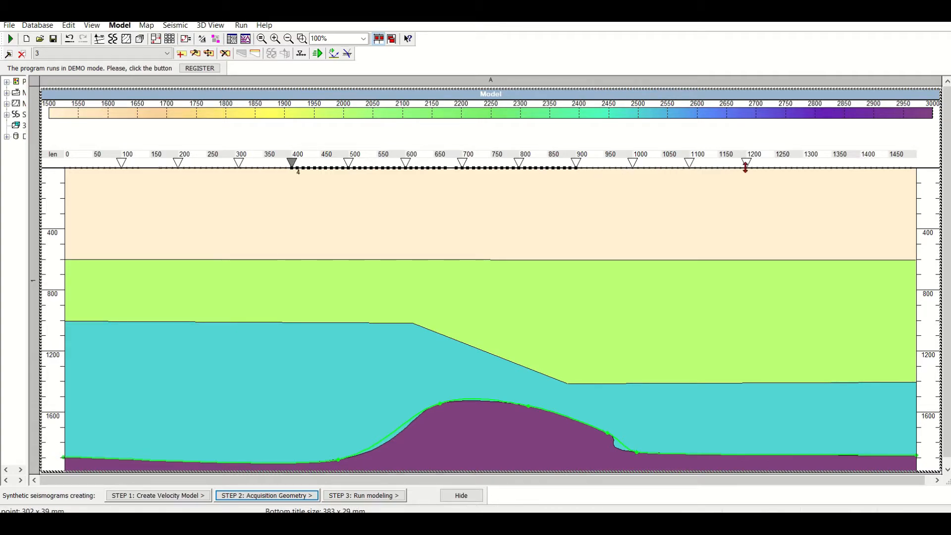
left_click(690, 160)
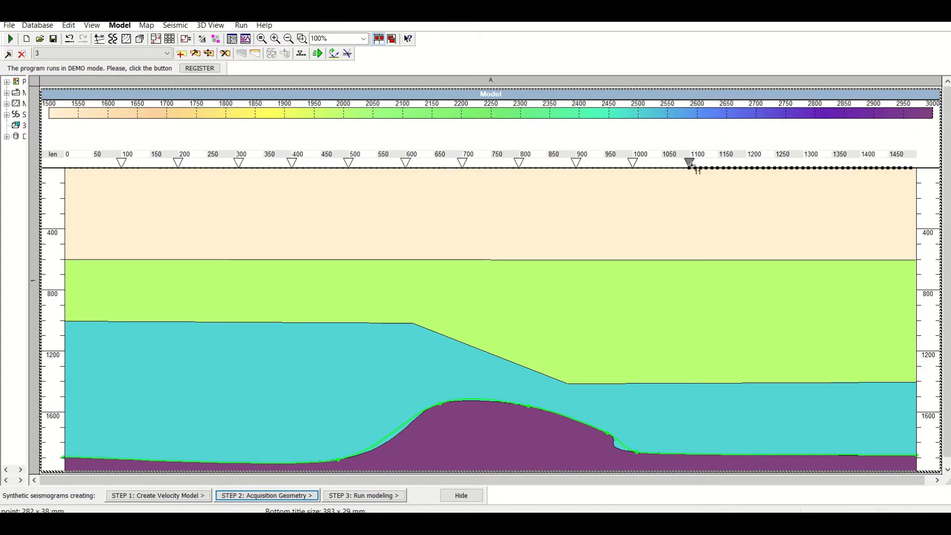
left_click(634, 163)
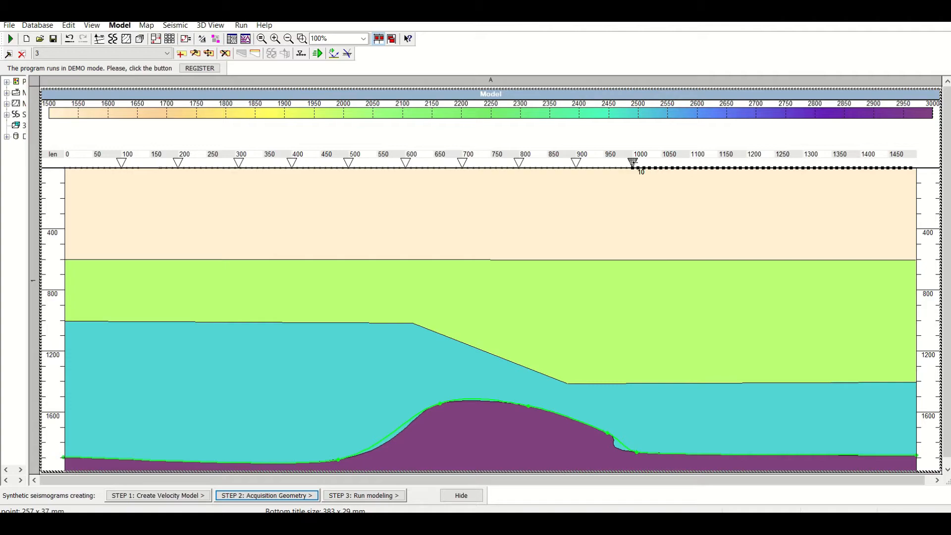
left_click(575, 162)
left_click(519, 162)
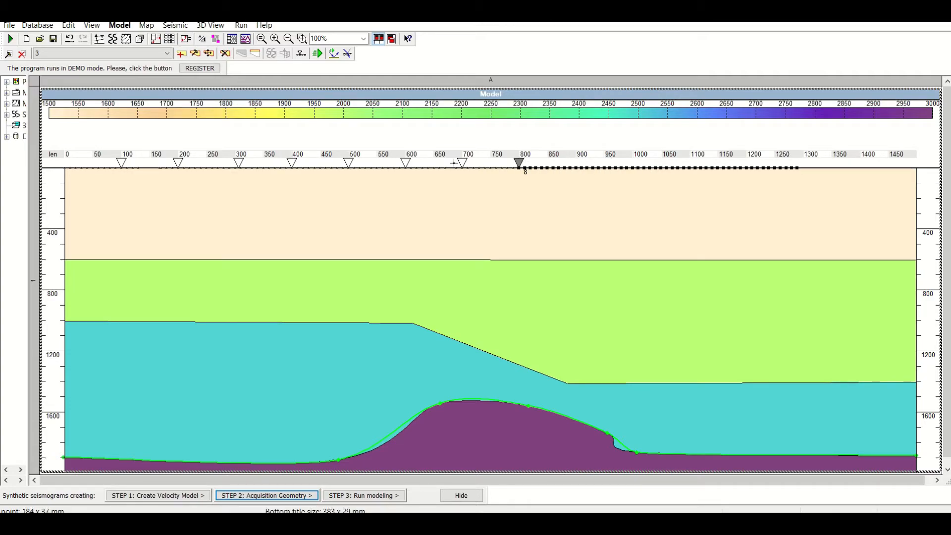
left_click(122, 163)
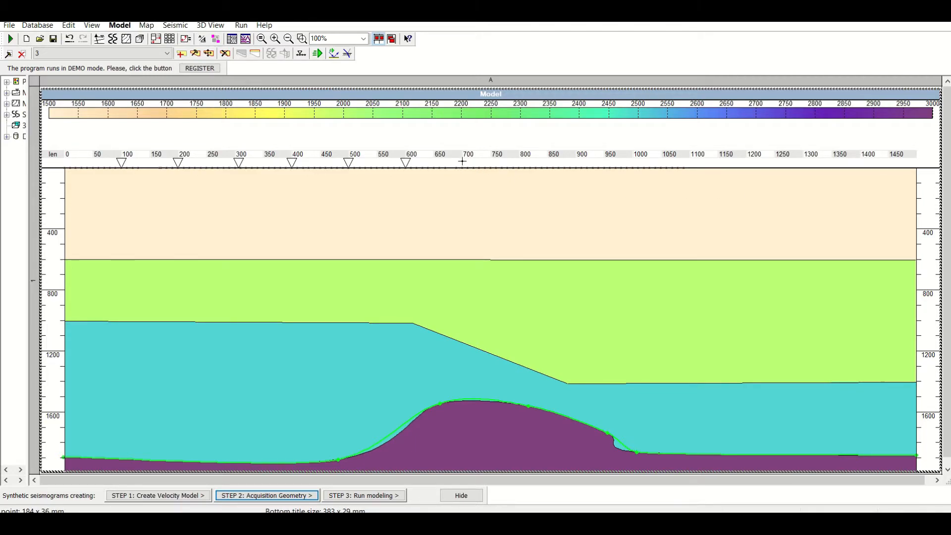
left_click(223, 197)
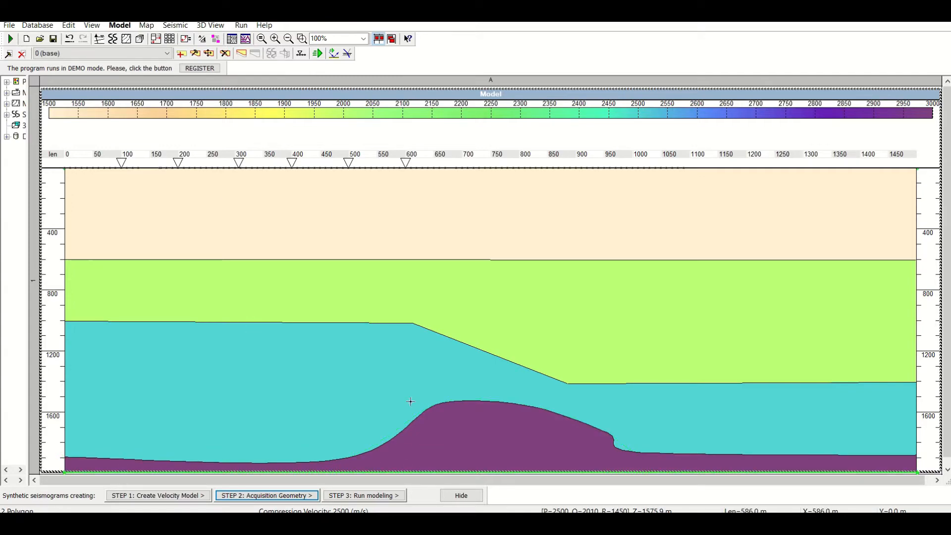
- Rerun the Acquisition Geometry wizard with receivers moving with the source, and accept 15 sources from 0 to 1400 m at a 100 m step
left_click(253, 496)
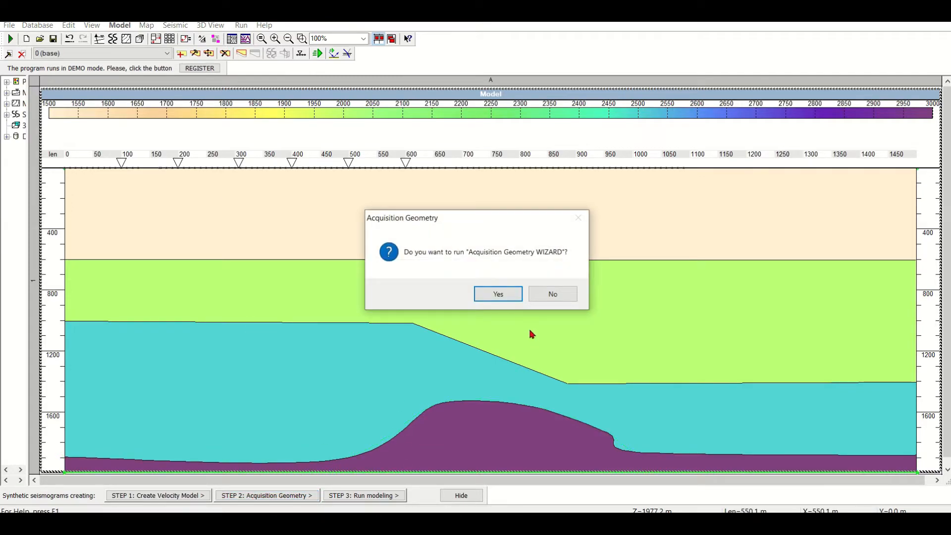
left_click(510, 296)
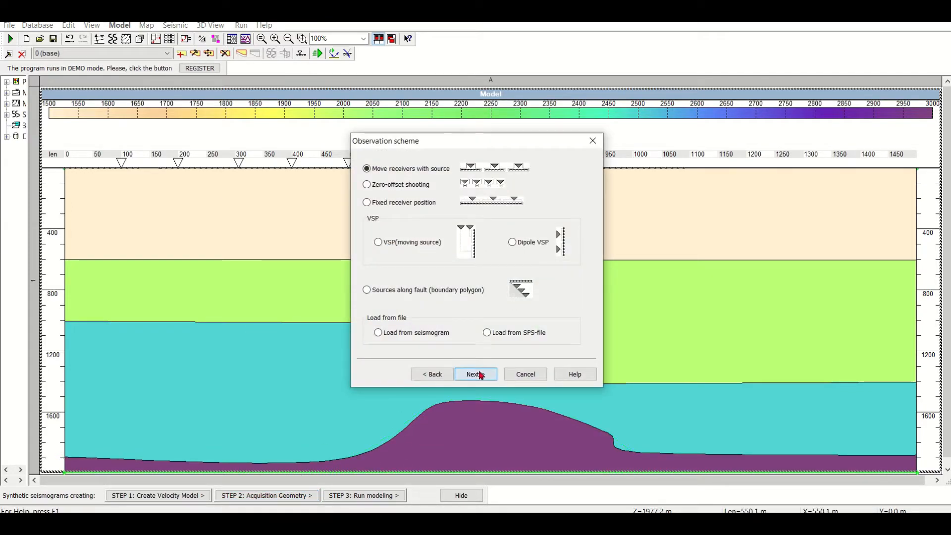
left_click(477, 374)
left_click_drag(512, 144, 726, 159)
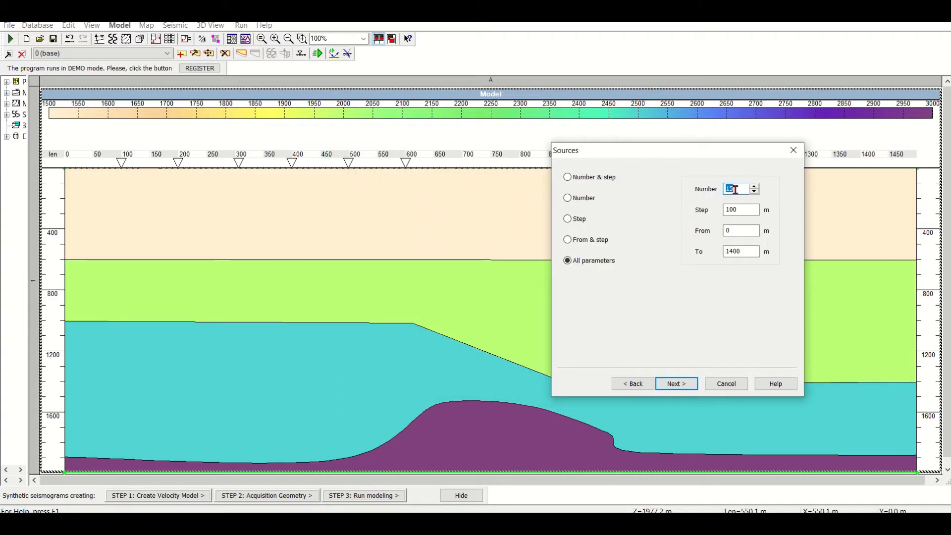
left_click(741, 231)
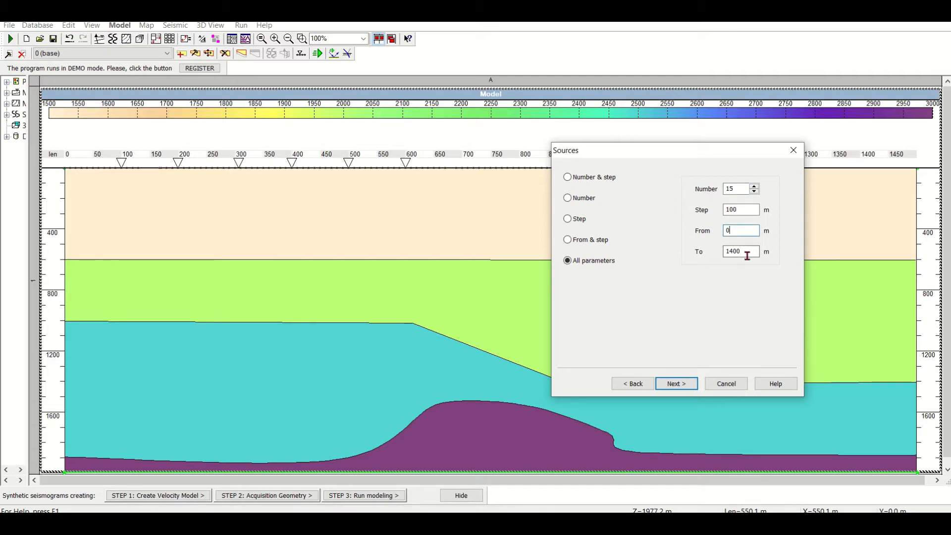
left_click(679, 384)
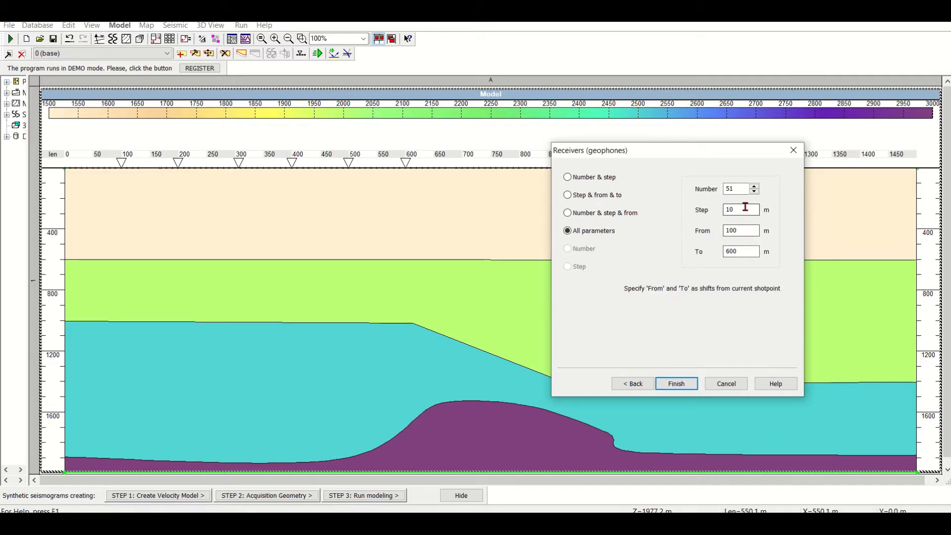
- Set the receivers' shifts from 0 to 500 m and finish the acquisition geometry
double_click(738, 251)
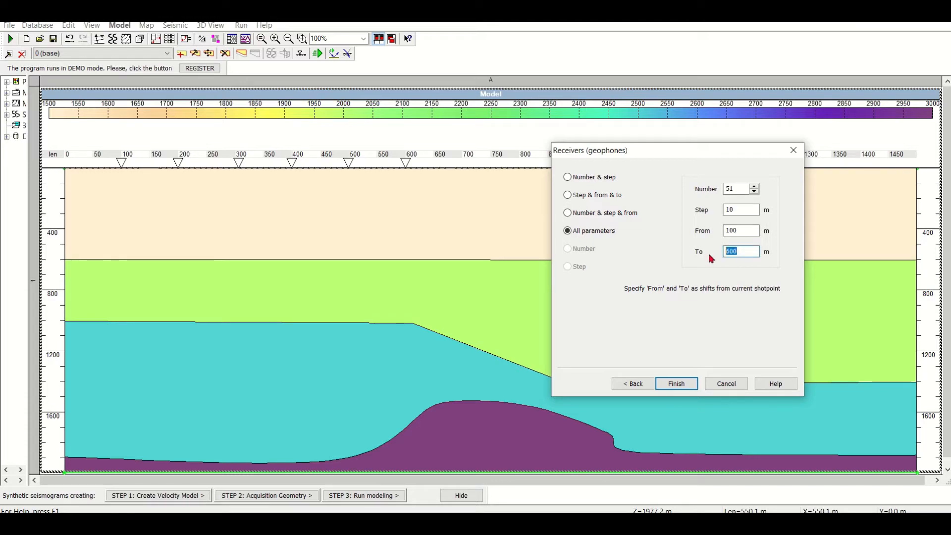
double_click(733, 231)
type("0")
double_click(743, 251)
type("500")
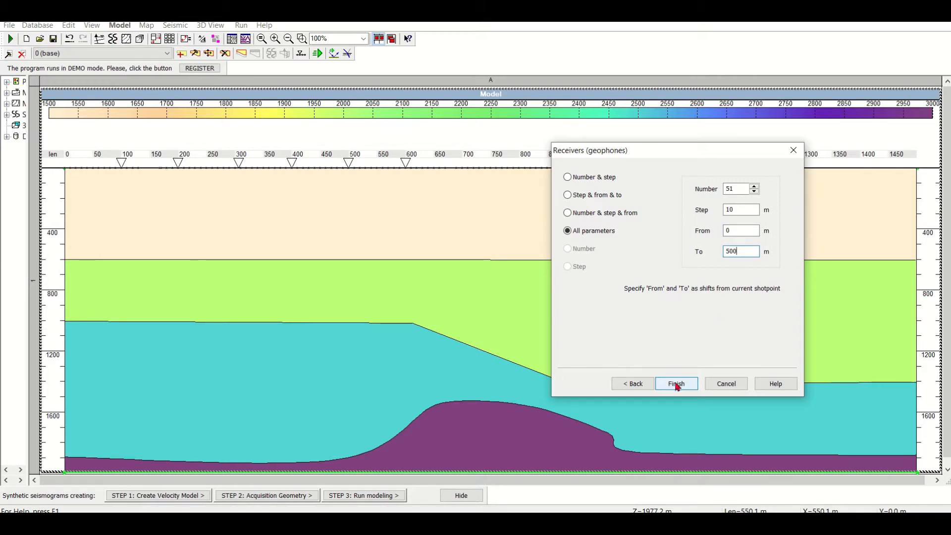
left_click(740, 231)
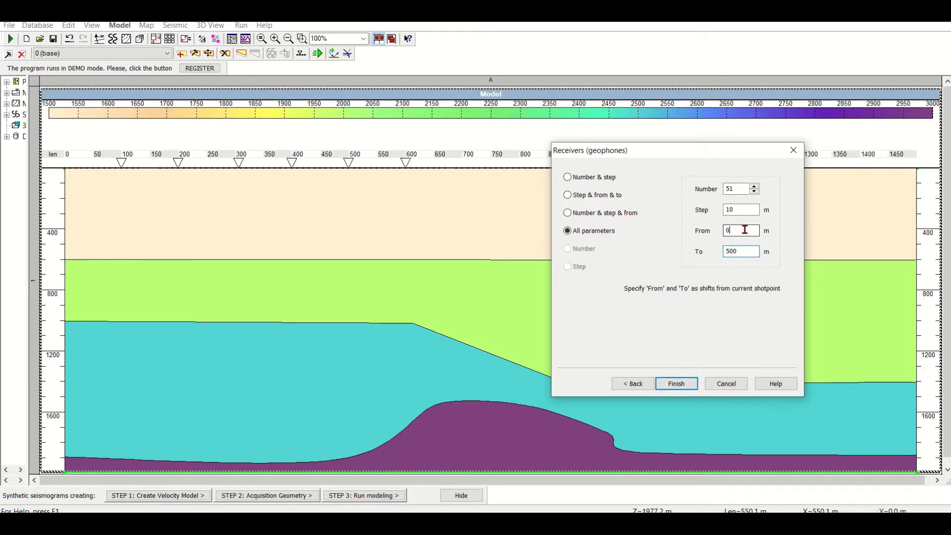
left_click(676, 383)
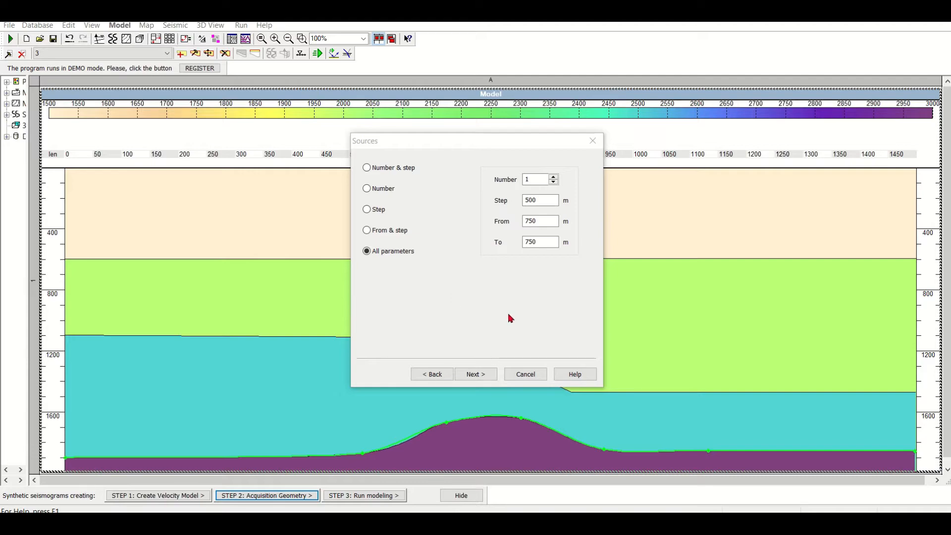
- Set the sources' step to 100 m with positions from 0 to 1400 m for the new model, and continue to the receivers
double_click(539, 200)
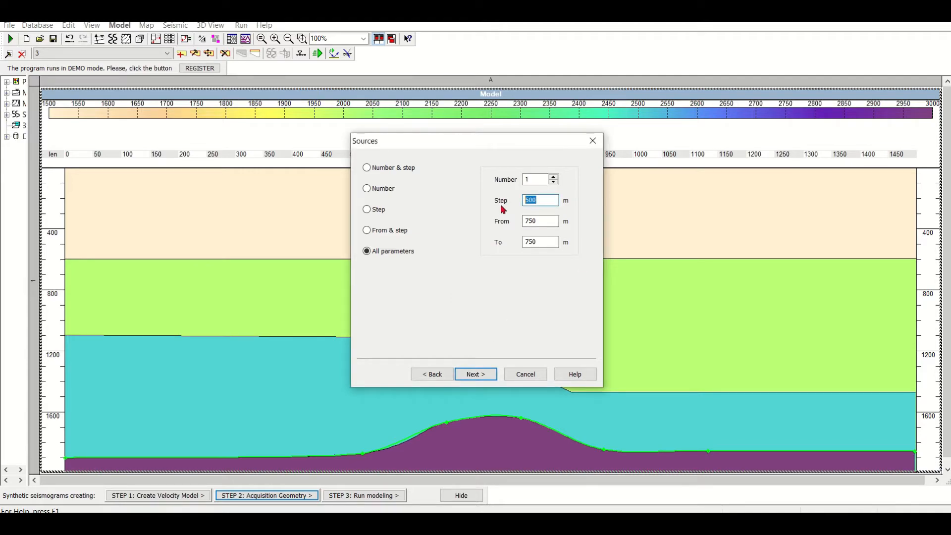
type("100")
key("Tab")
type("0")
key("Tab")
left_click(484, 375)
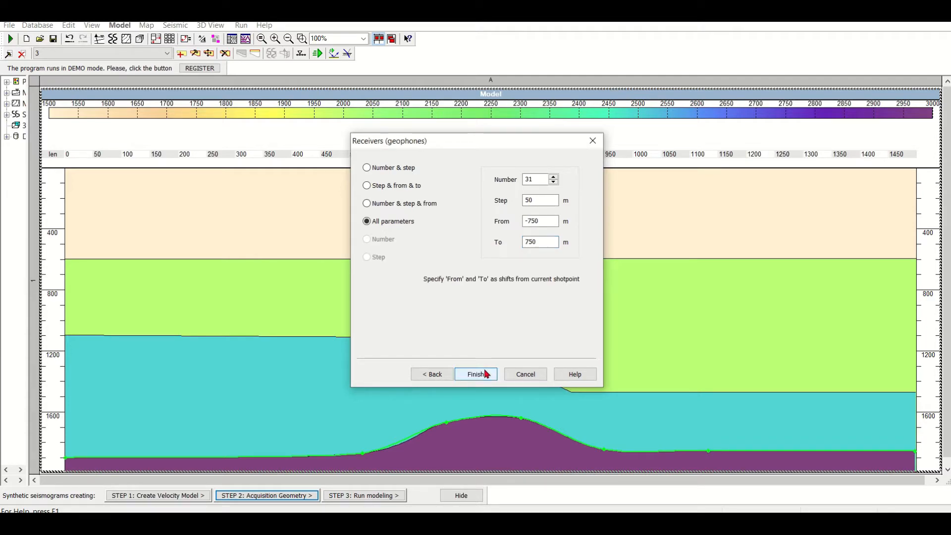
- Set the receivers' step to 10 m with shifts from 0 to 500 m, and complete the new model's acquisition geometry
double_click(538, 203)
type("10")
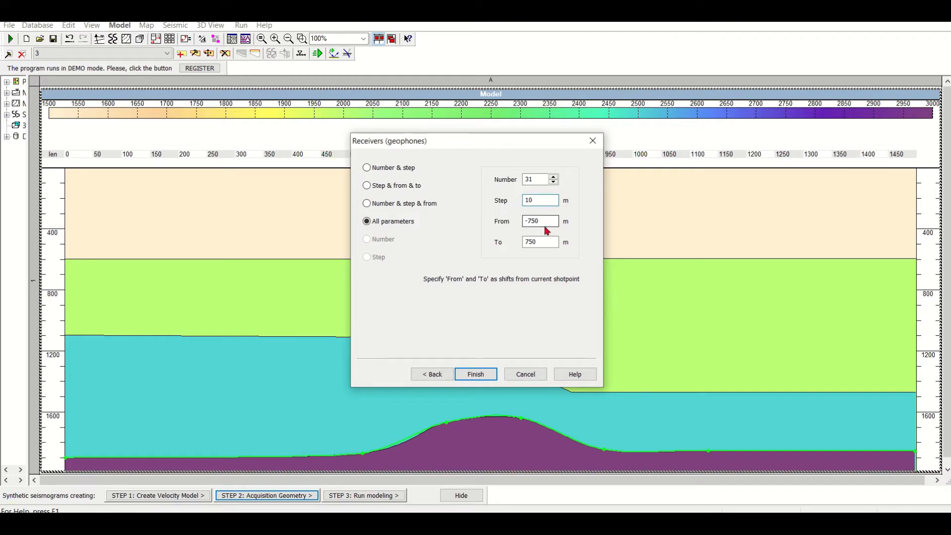
double_click(544, 226)
type("0")
double_click(554, 241)
type("-450")
double_click(553, 241)
type("50")
left_click(539, 200)
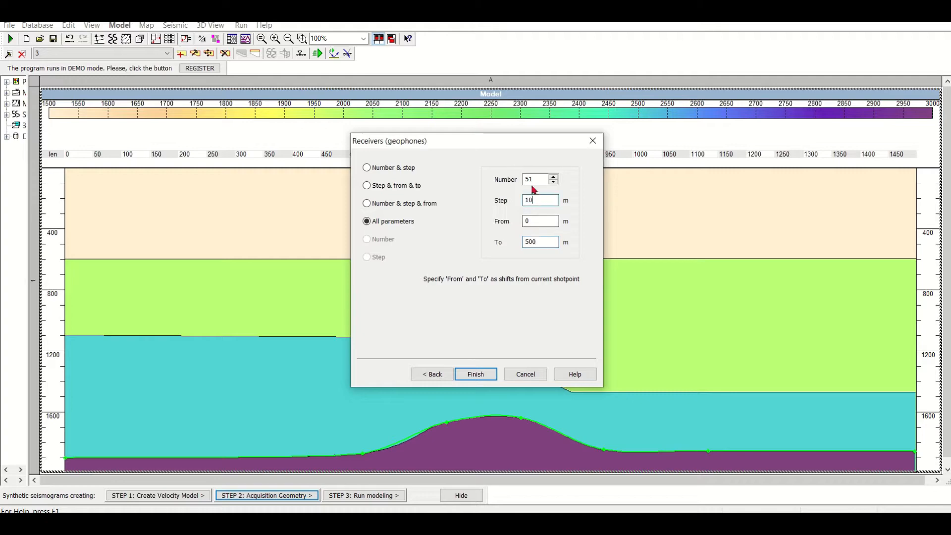
left_click(476, 373)
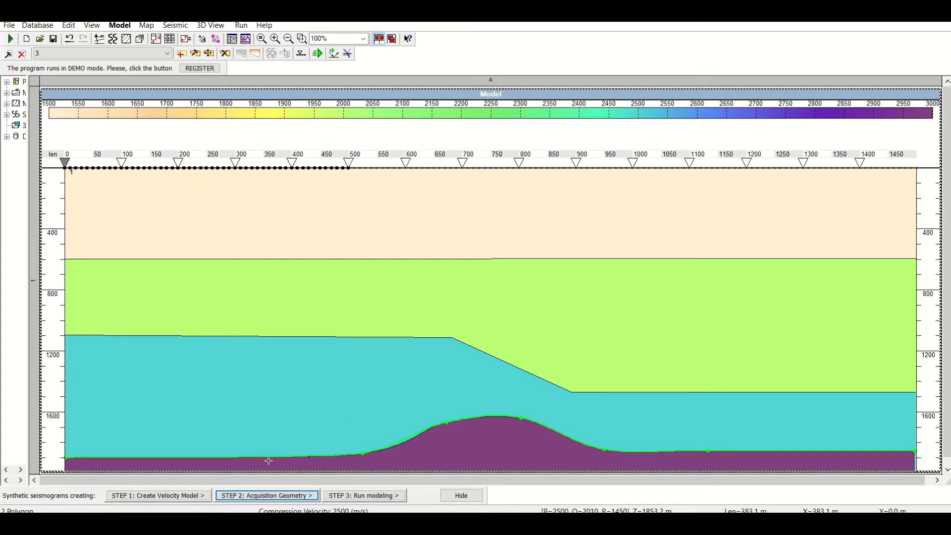
- Start the modeling setup and save the model as Untitled in the Tesseral folder, replacing the existing file
left_click(369, 495)
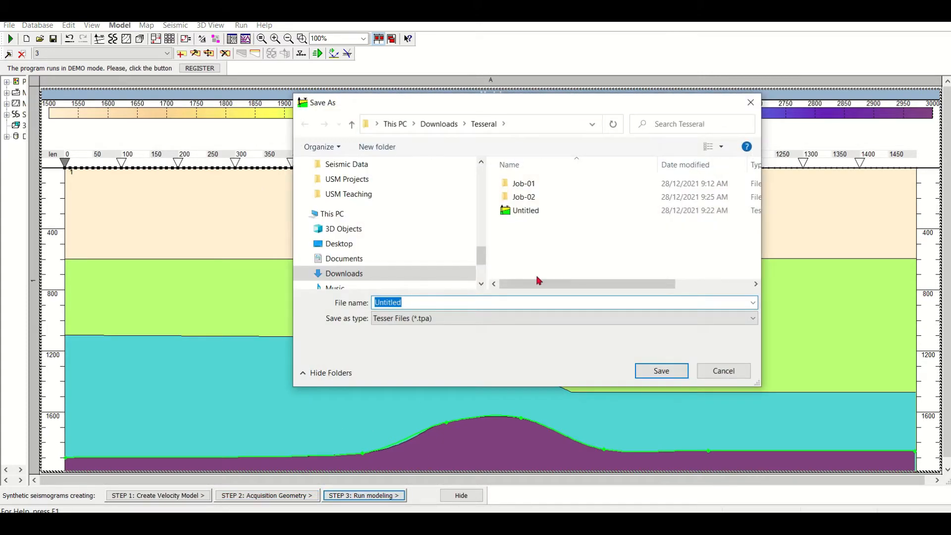
left_click(658, 372)
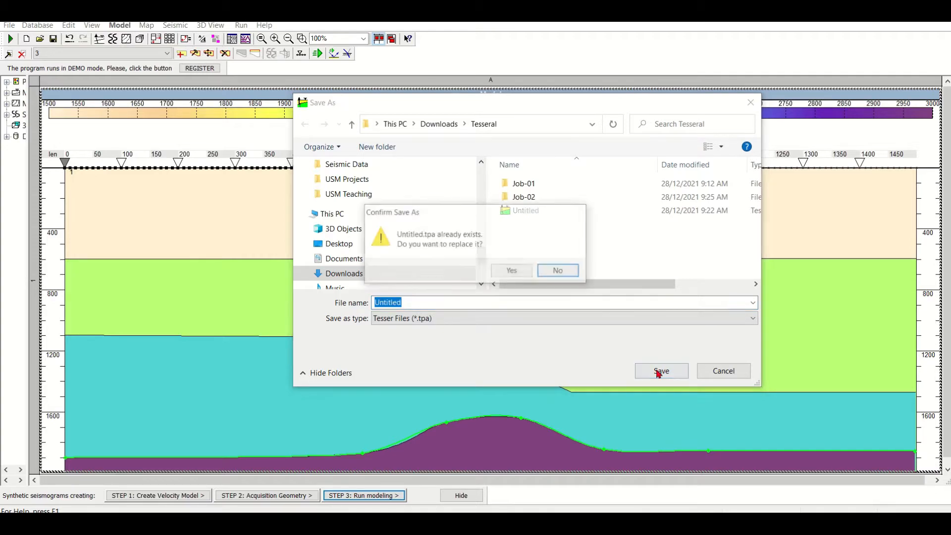
left_click(515, 272)
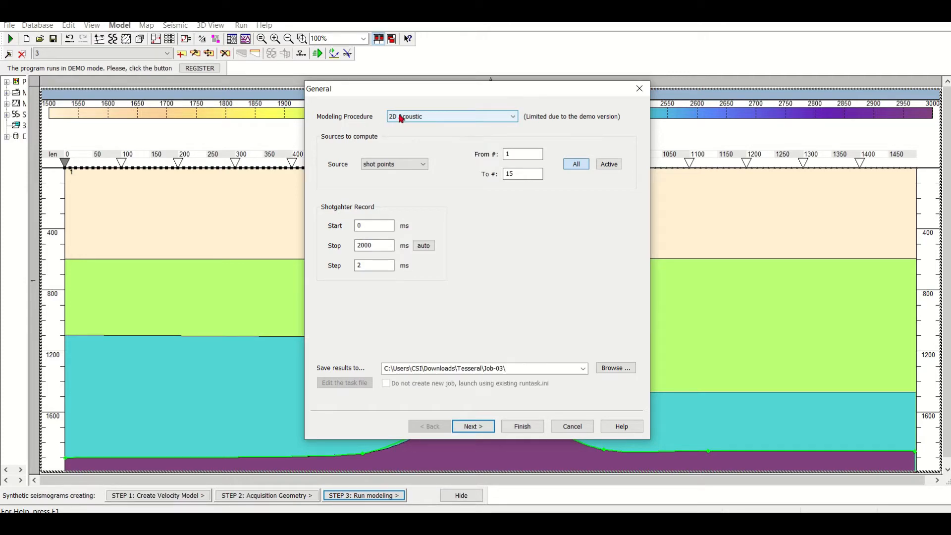
- Use the 2D Acoustic modeling procedure with an automatic shotgather stop time, and continue to the wavelet settings
left_click(466, 119)
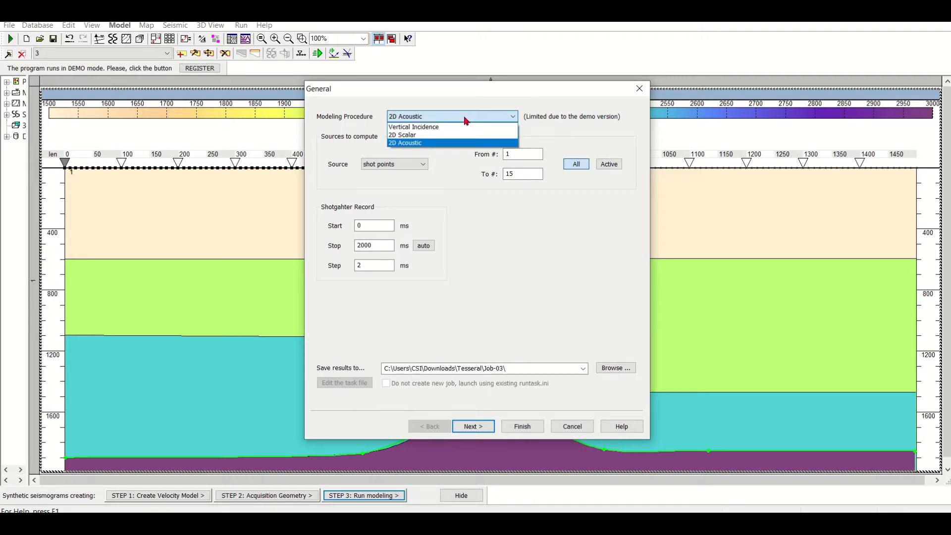
left_click(419, 142)
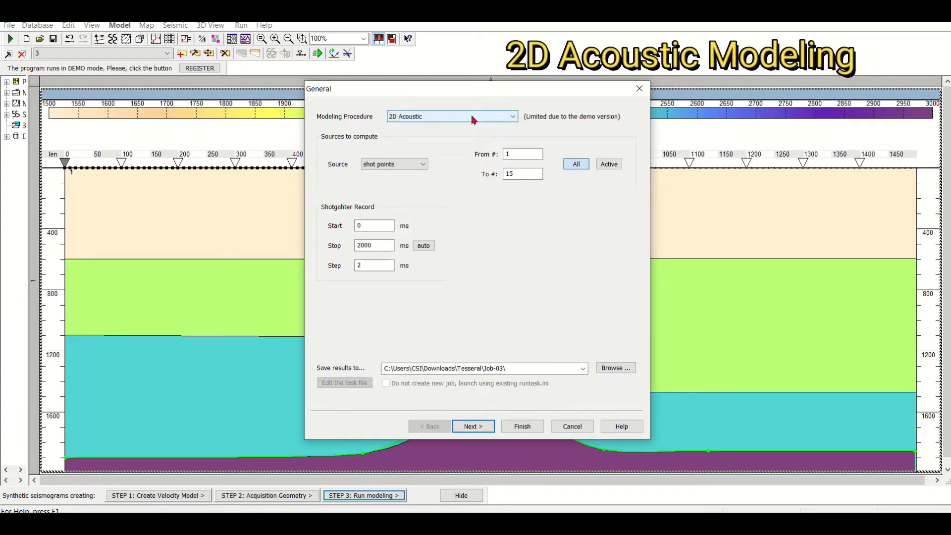
left_click(494, 115)
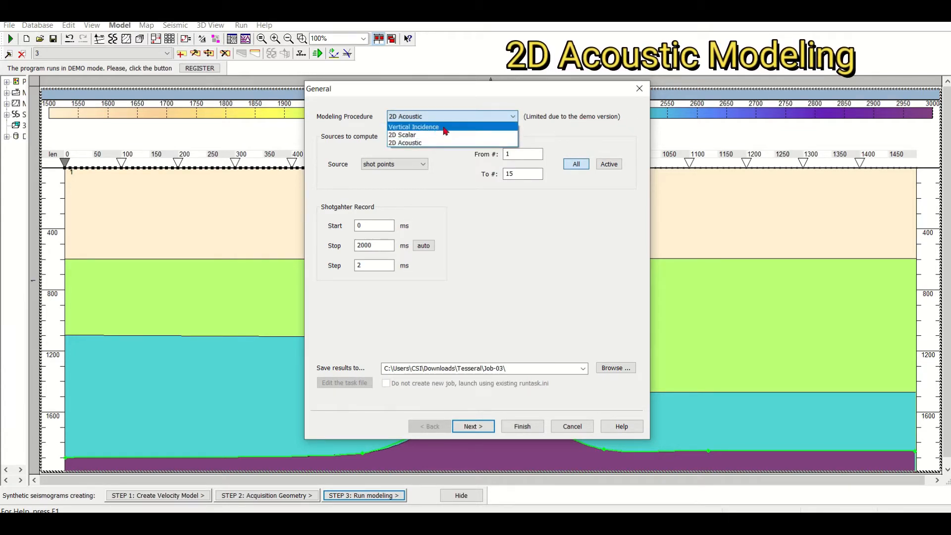
left_click(420, 142)
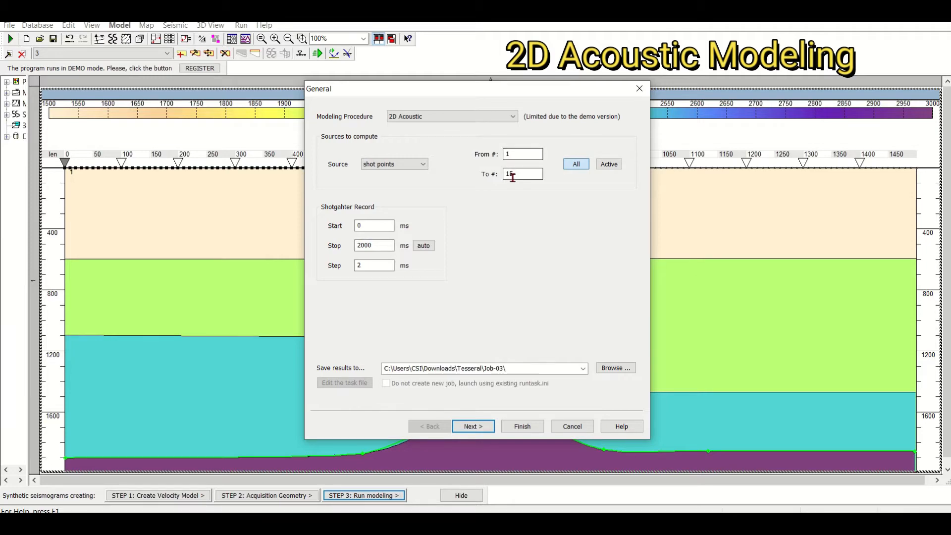
left_click(432, 249)
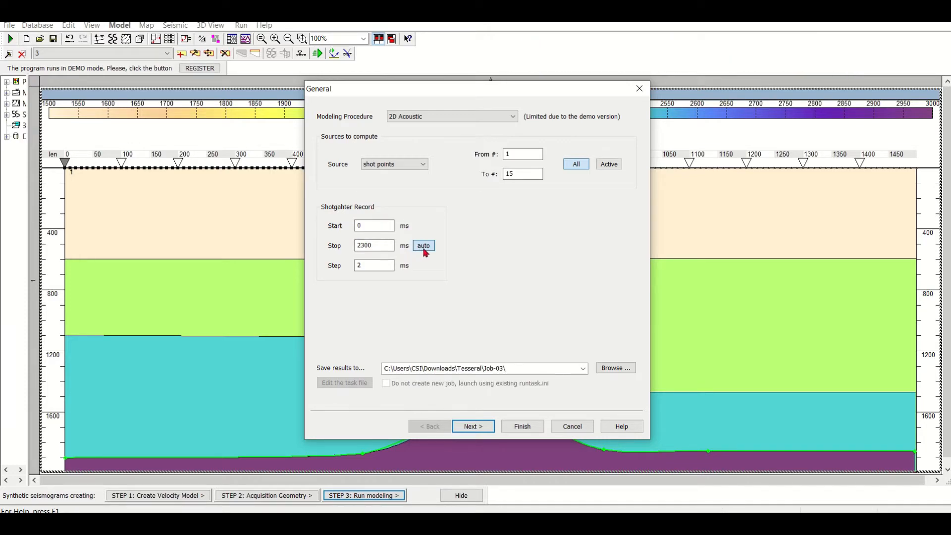
left_click(473, 426)
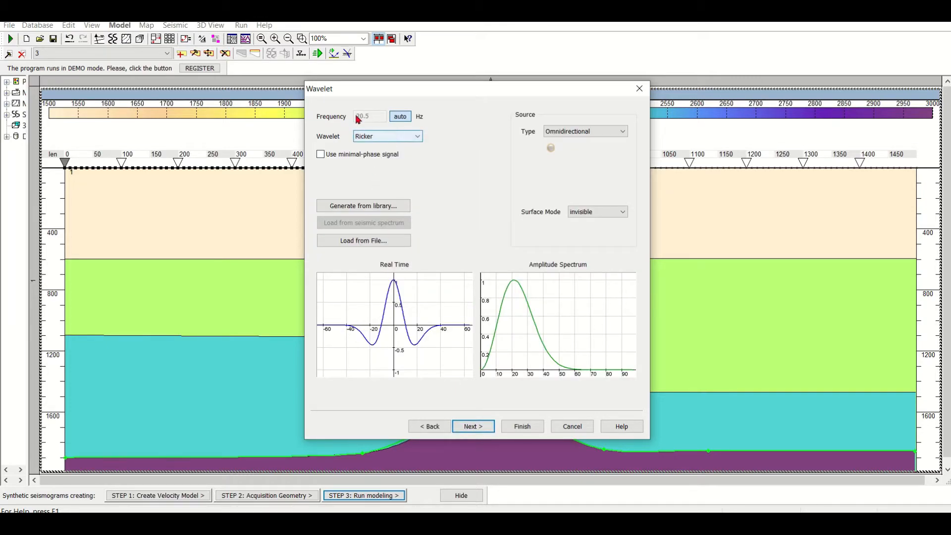
- Turn off the Ricker wavelet's automatic frequency, set it to 50 Hz, and continue to the additional settings
left_click(400, 118)
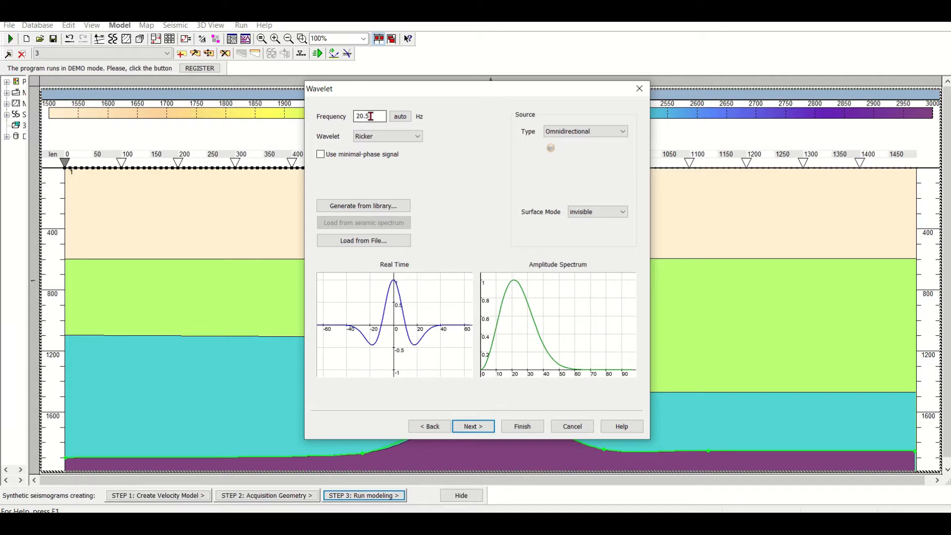
left_click_drag(371, 116, 349, 120)
type("50")
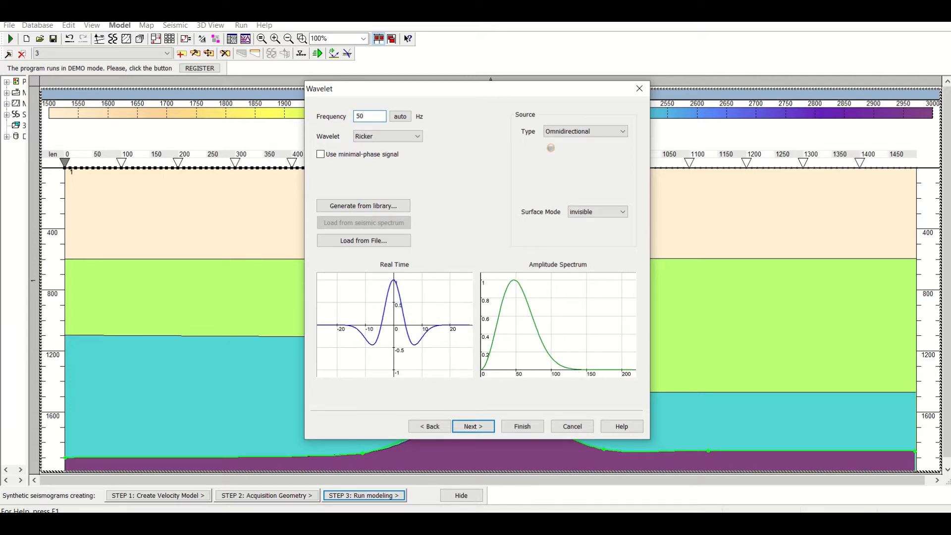
key("BackSpace")
key("BackSpace")
type("20")
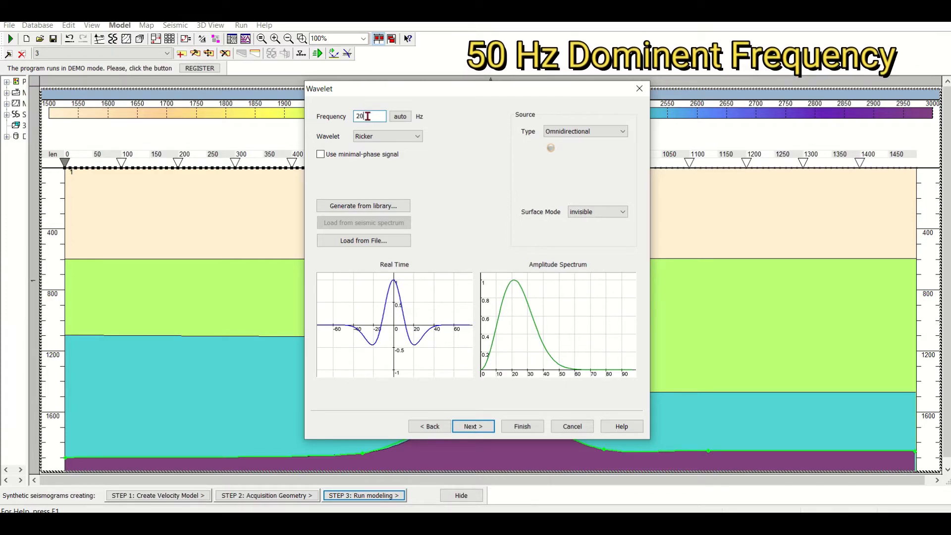
left_click_drag(372, 116, 351, 119)
type("50")
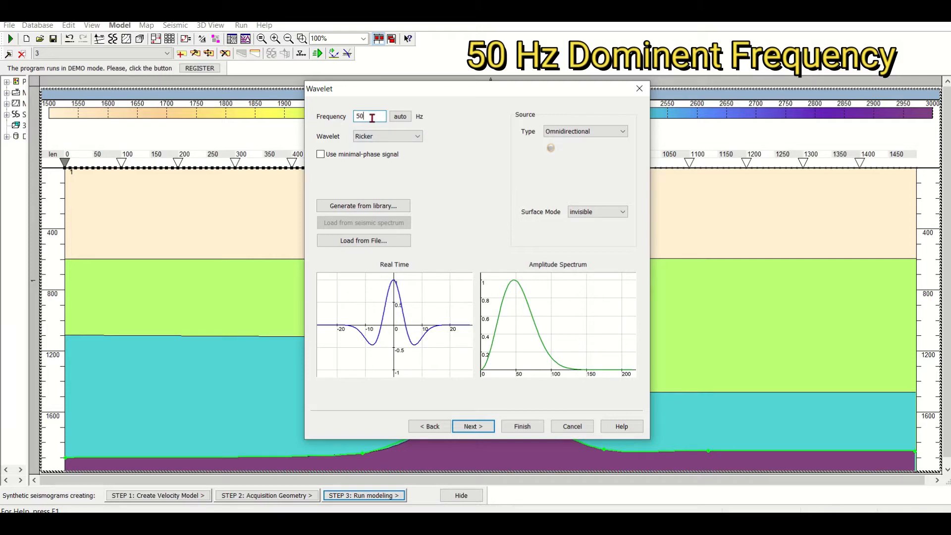
left_click(473, 427)
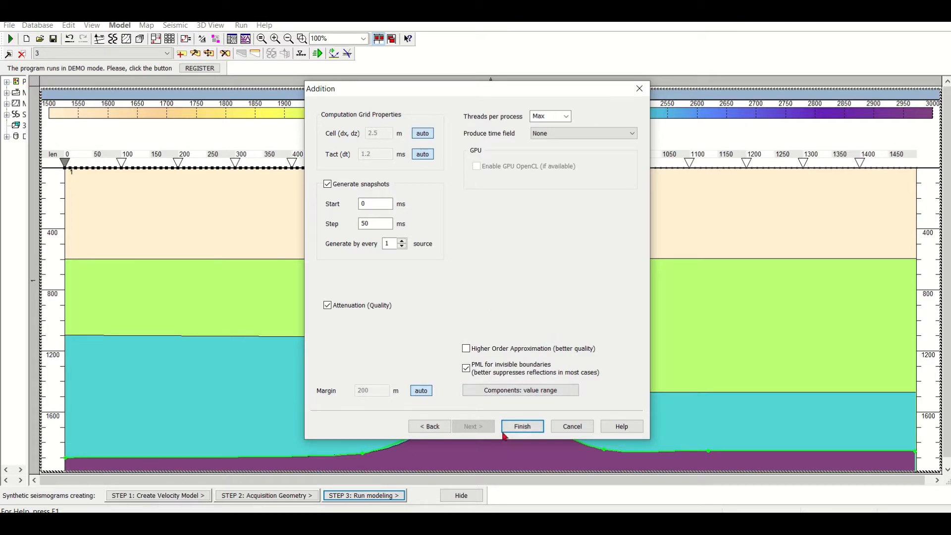
- Finish the modeling wizard with the default additional settings, run the modeling, and dismiss the completion message
left_click(523, 427)
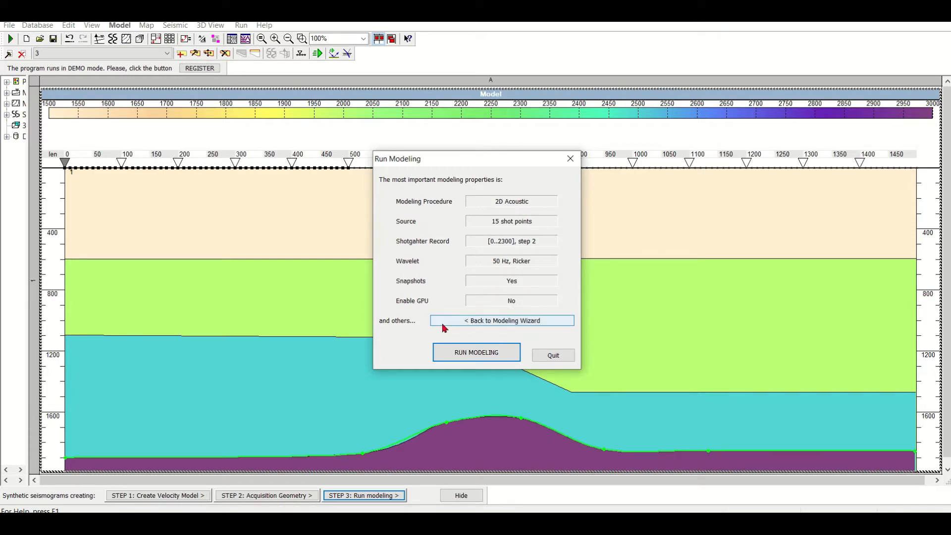
left_click(479, 356)
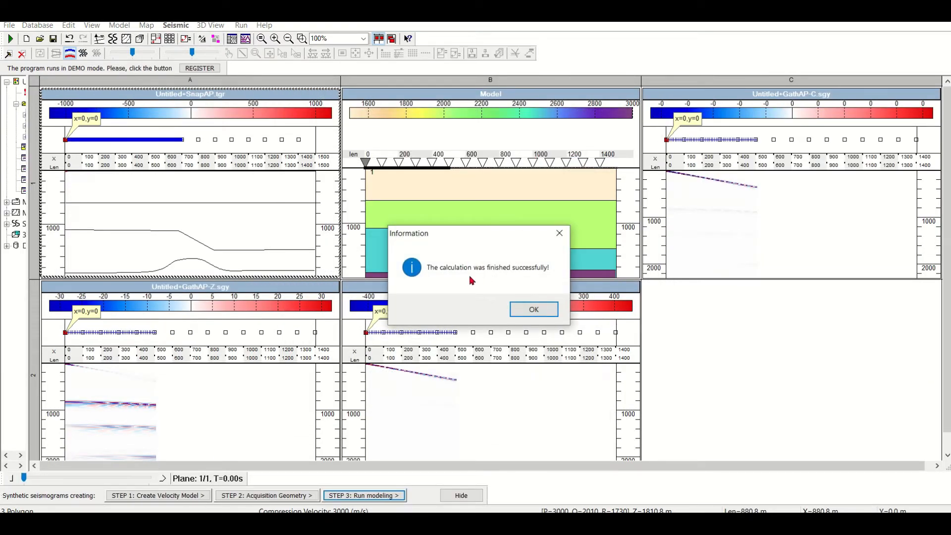
left_click(534, 310)
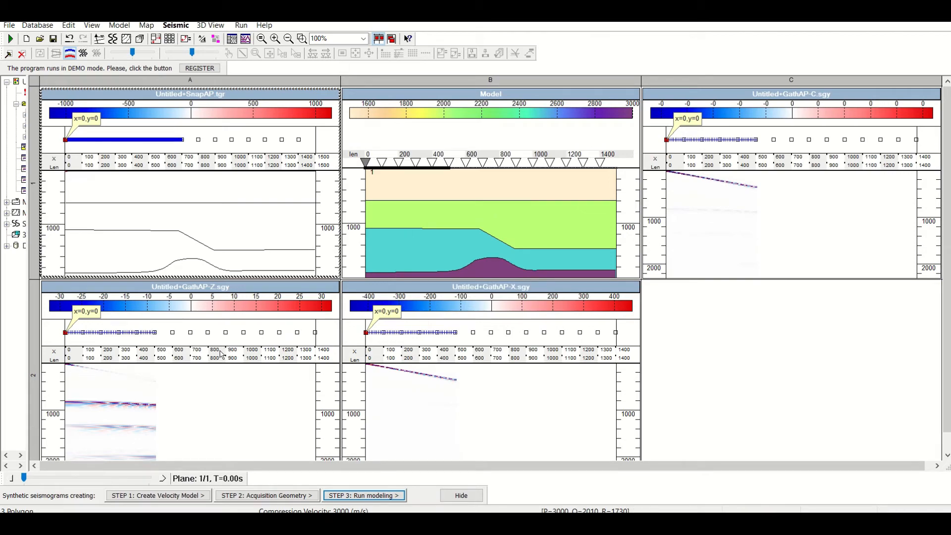
- Enlarge the GathAP-Z.sgy gather and overlay its traces as filled wiggles
left_click(237, 290)
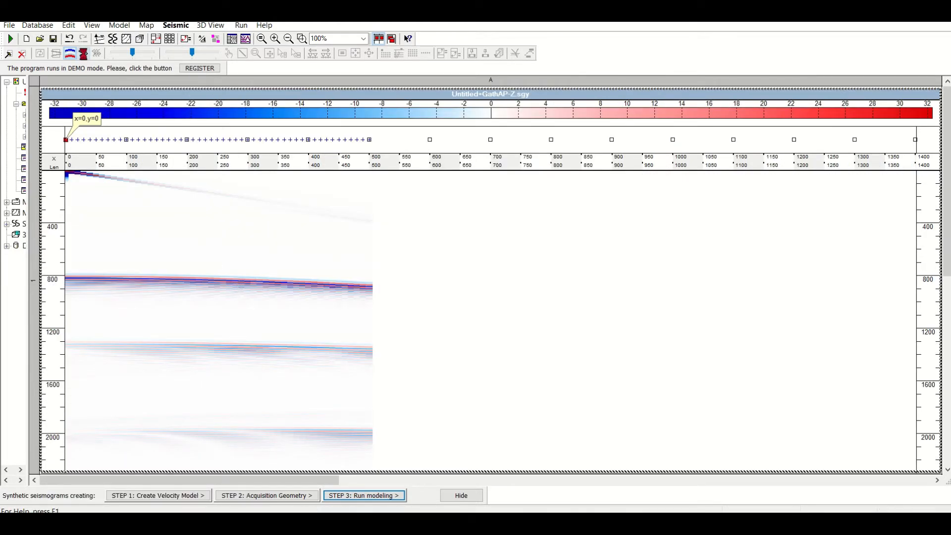
left_click(83, 54)
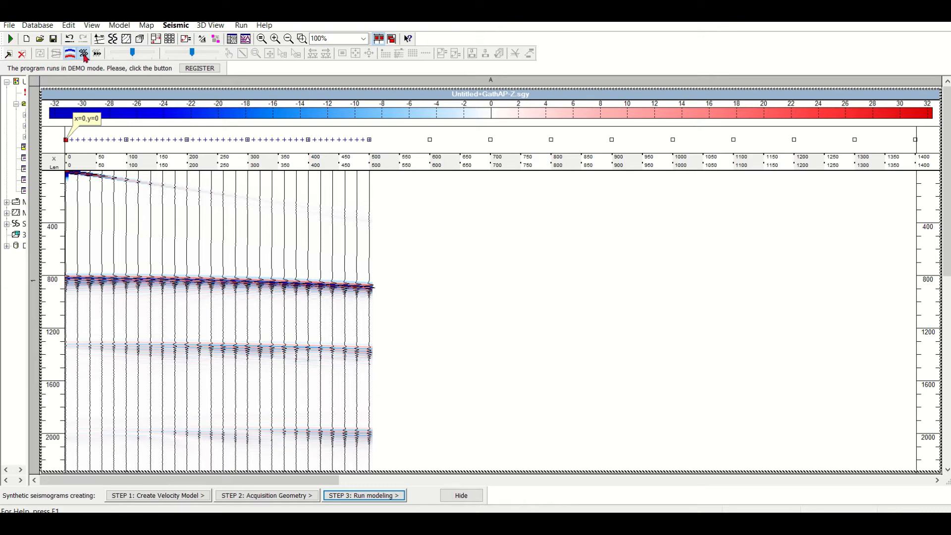
left_click(84, 54)
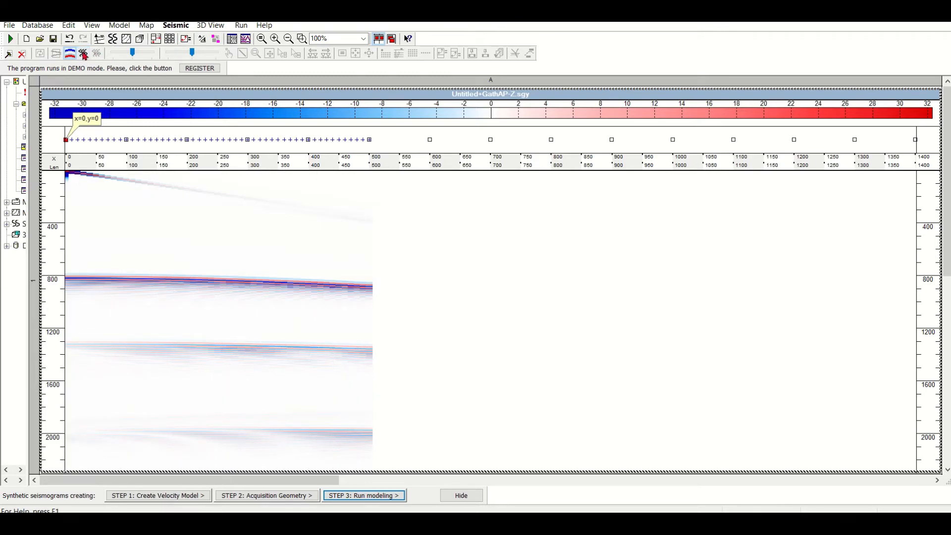
left_click(98, 56)
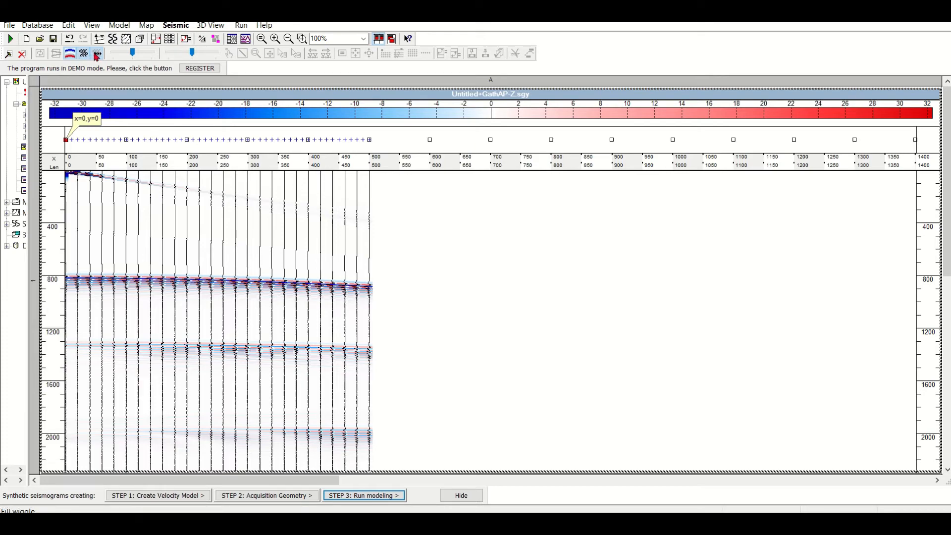
- Toggle the GathAP-Z.sgy gather's colour fill off and on to compare displays, and remove the wiggle overlay
left_click(70, 54)
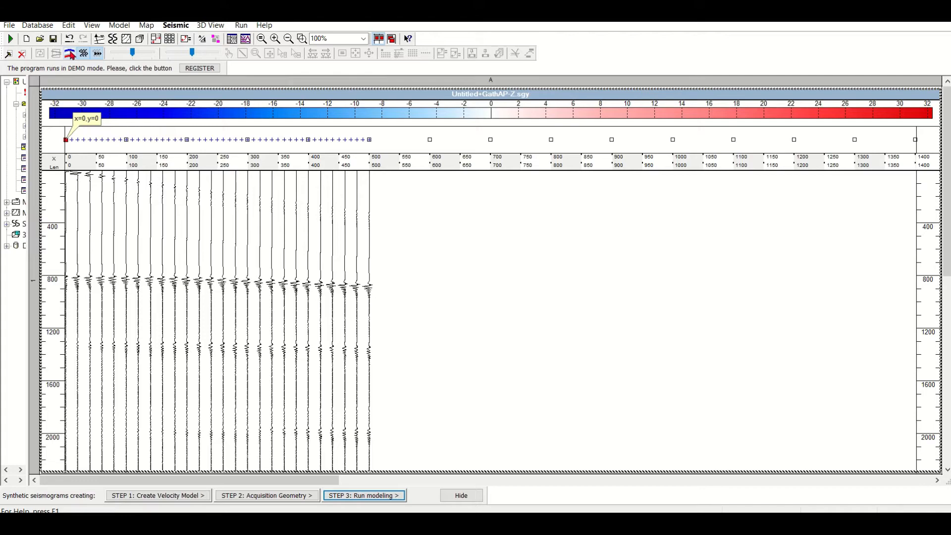
left_click(70, 53)
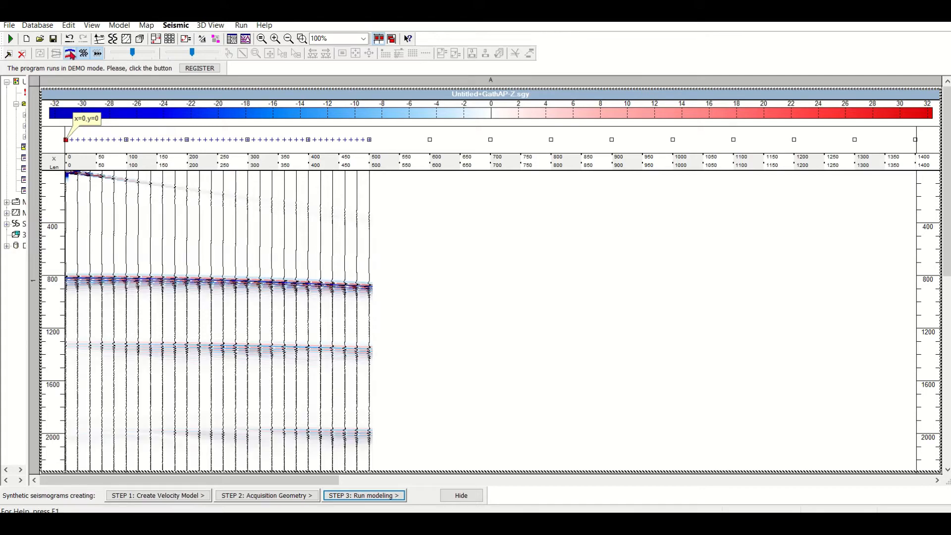
left_click(85, 54)
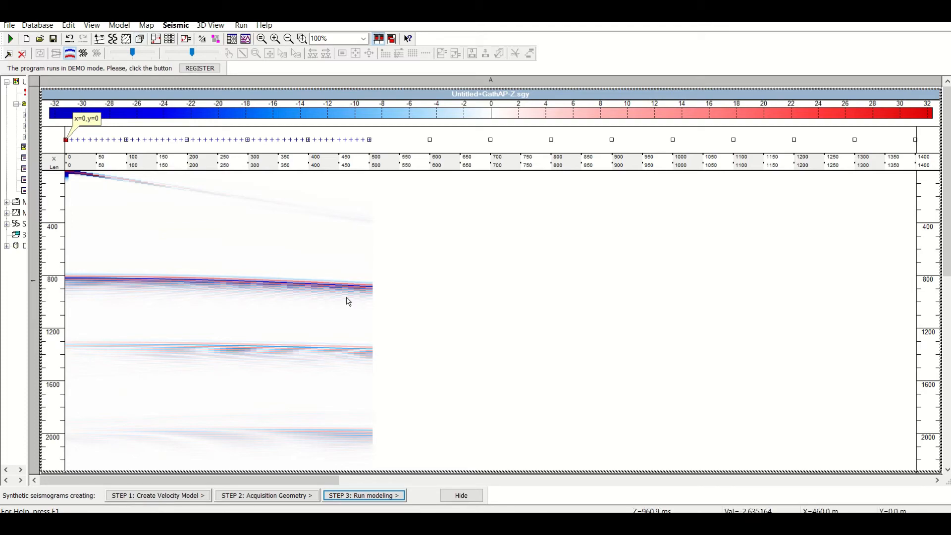
- Bring up the Snapshot Viewer for the modeled wavefield, and reposition and enlarge its window
left_click(246, 41)
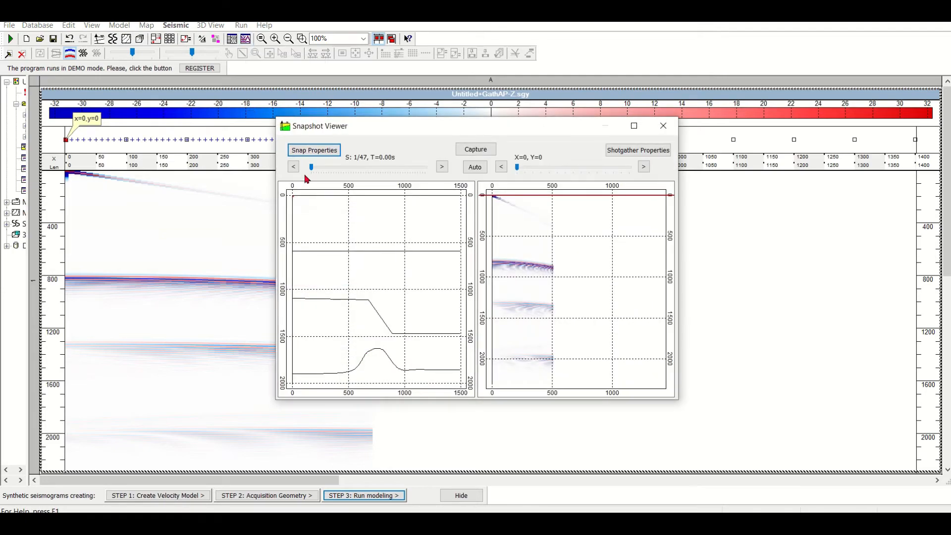
left_click_drag(480, 130, 354, 85)
left_click_drag(549, 355, 765, 436)
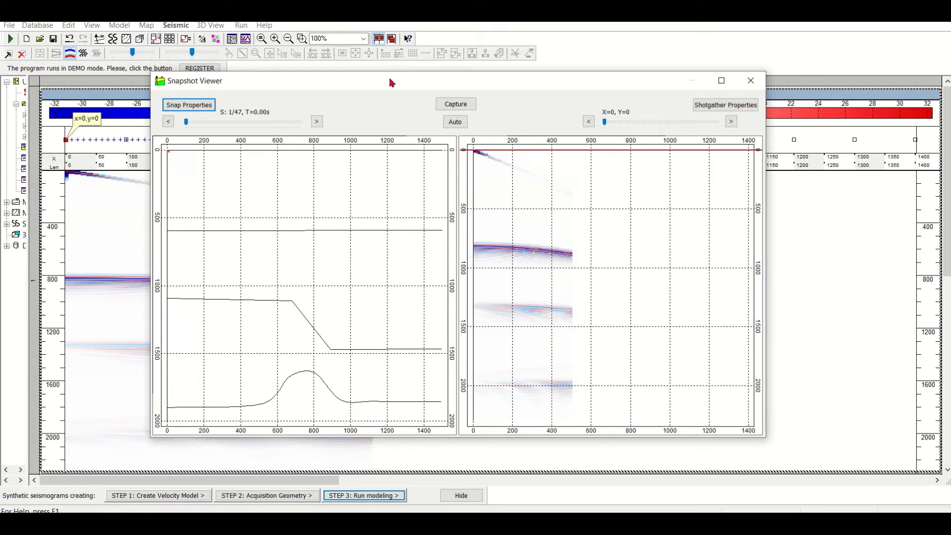
left_click_drag(391, 83, 333, 66)
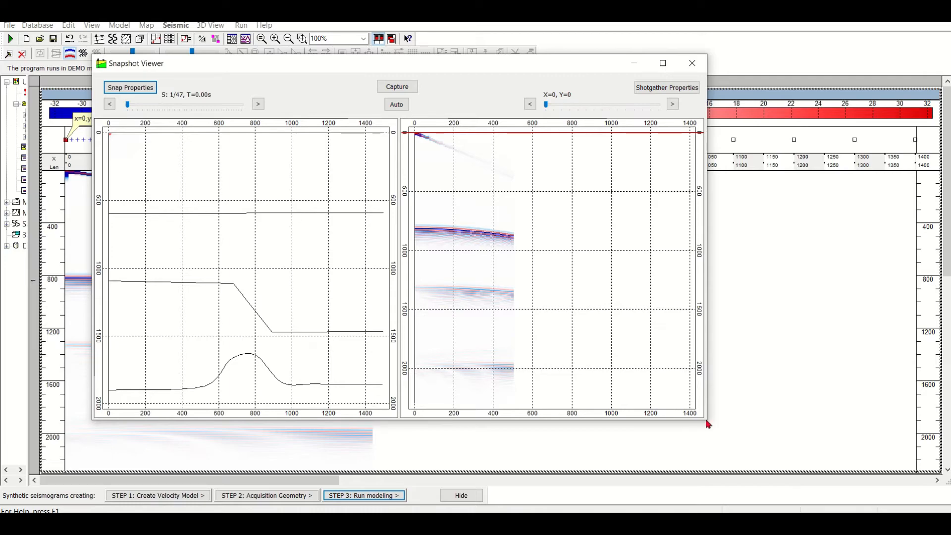
left_click_drag(708, 422, 785, 479)
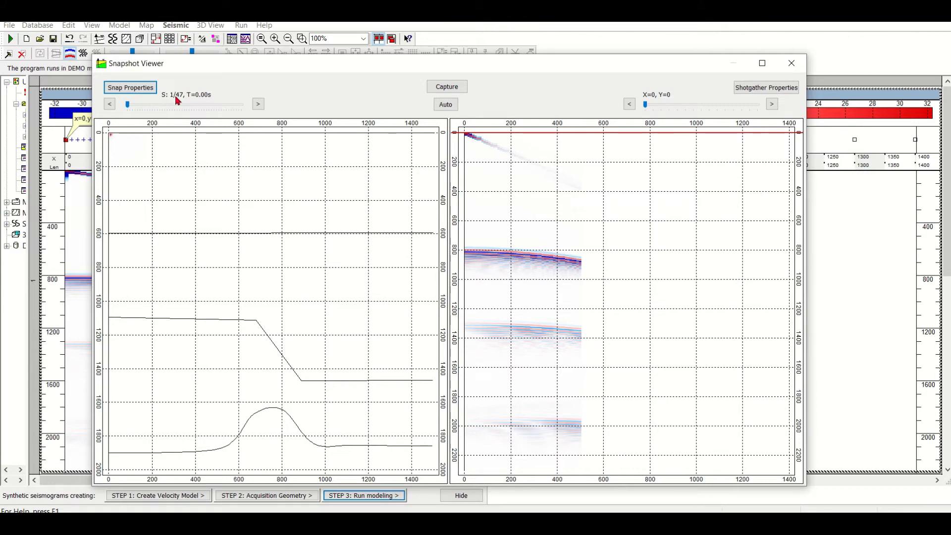
- Advance the wavefield from the first snapshot to snapshot 8 (T=0.35 s) to examine the downgoing wavefront
left_click_drag(128, 105, 191, 108)
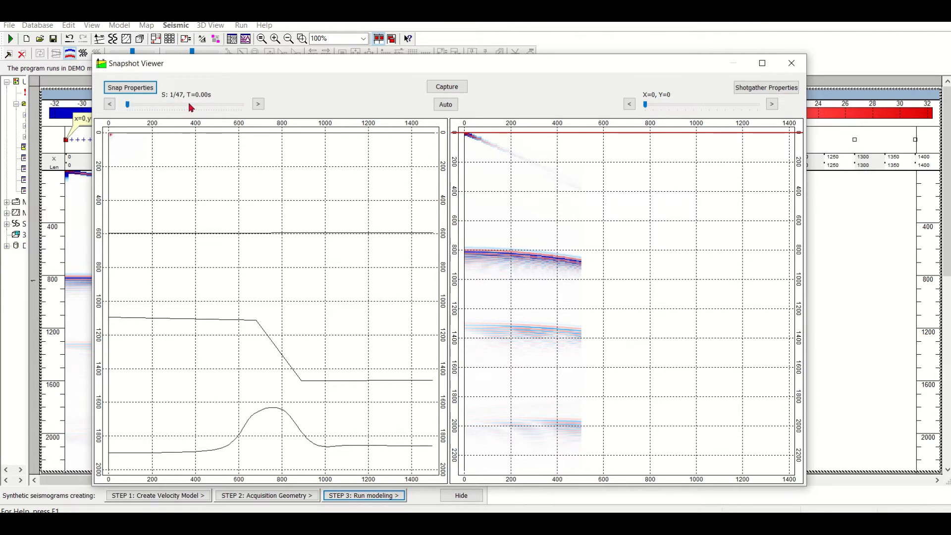
left_click(258, 105)
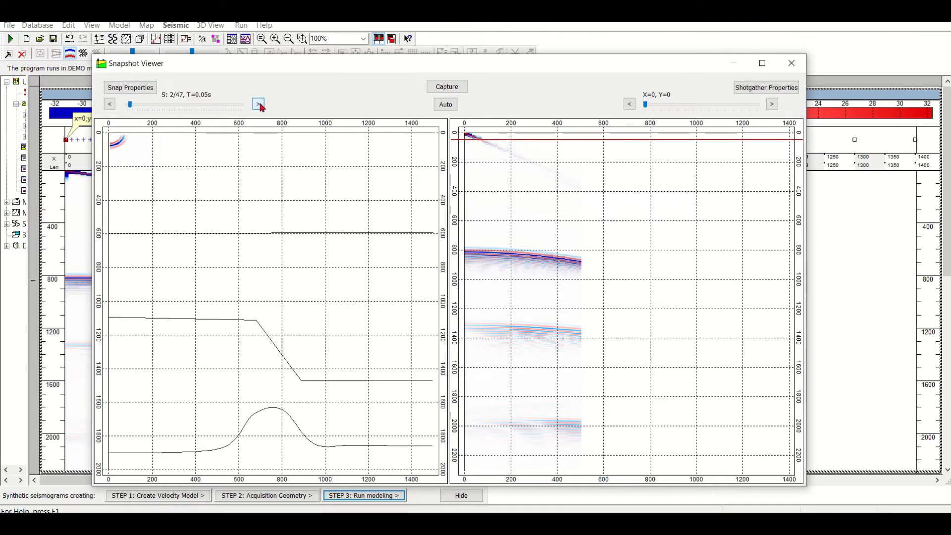
left_click(260, 105)
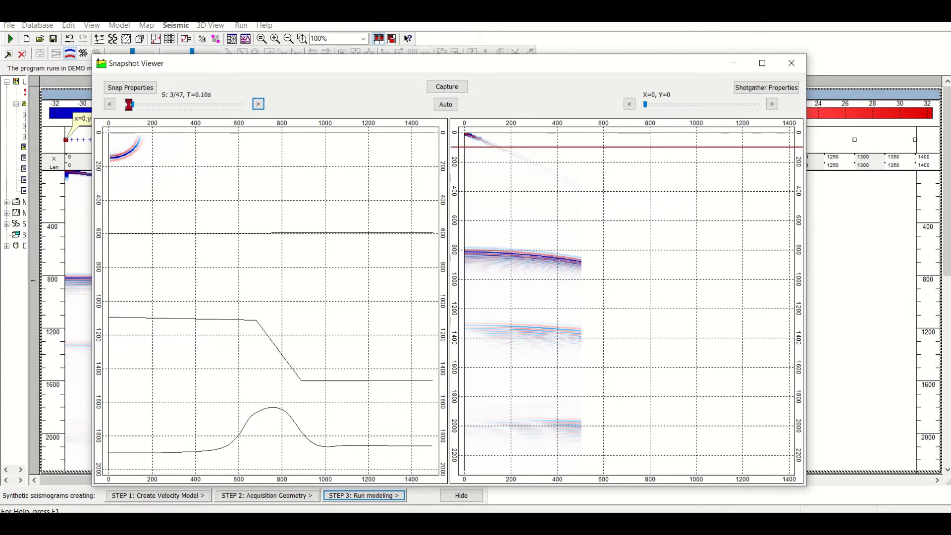
left_click_drag(132, 105, 202, 111)
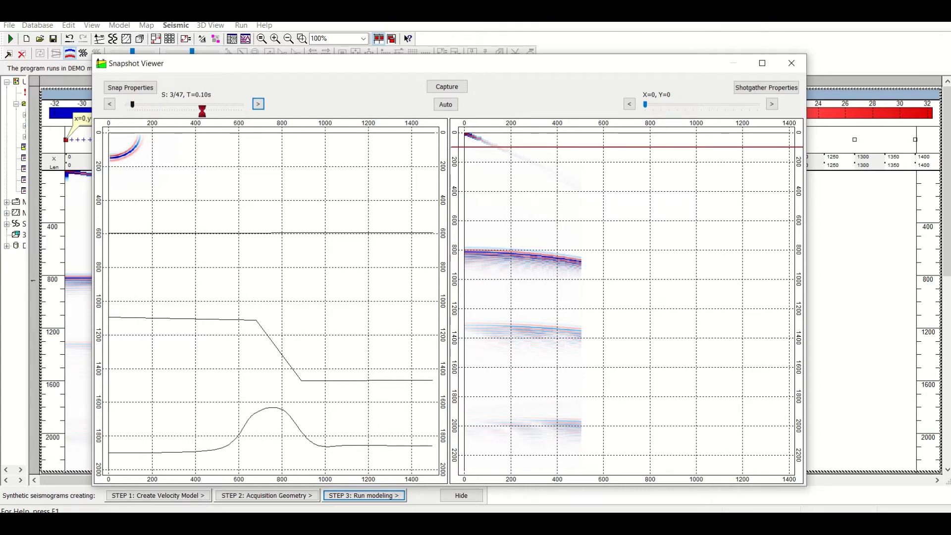
left_click(259, 104)
left_click(259, 105)
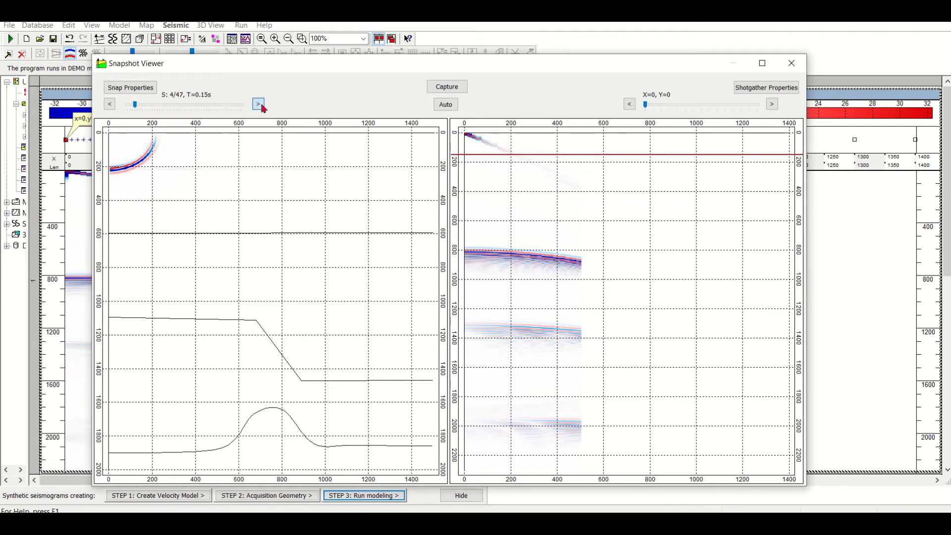
left_click(258, 105)
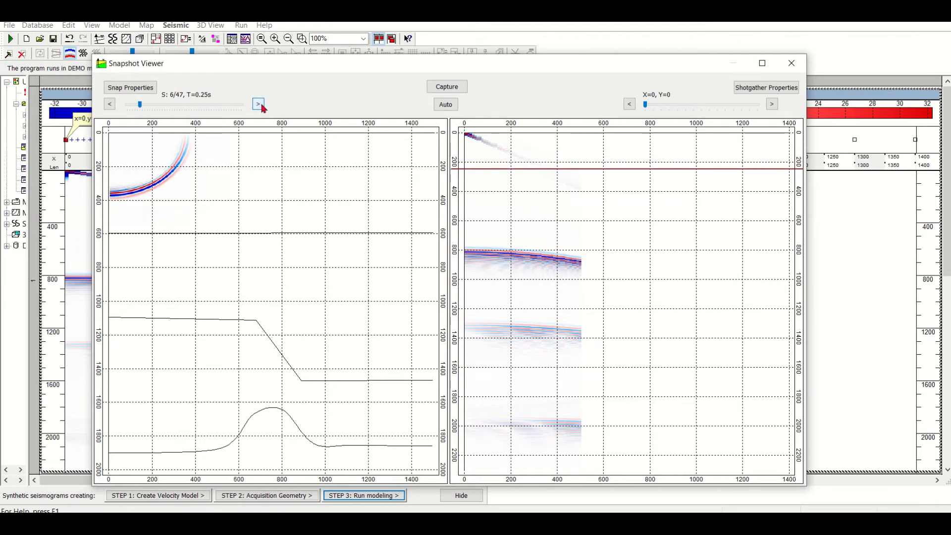
left_click(259, 105)
left_click(258, 104)
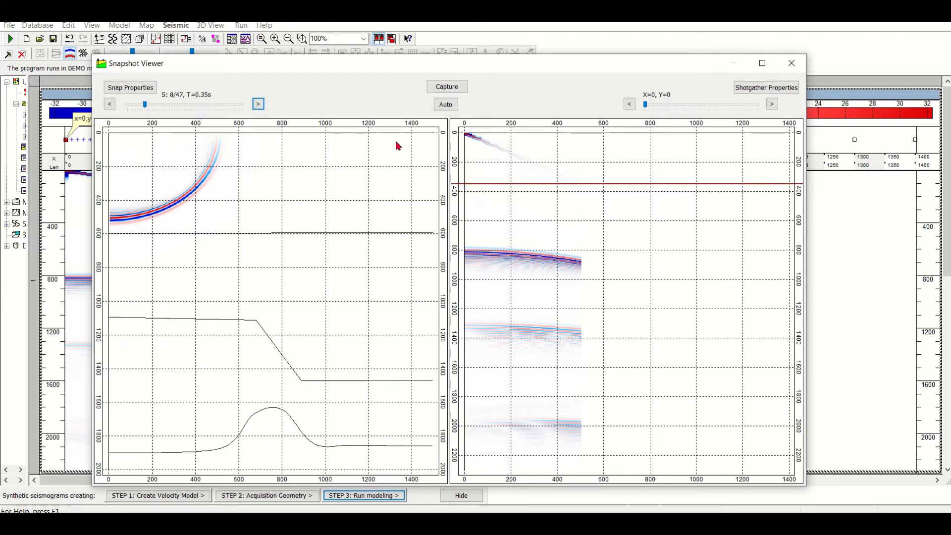
- Advance the wavefield to snapshot 16 (T=0.75 s), examining reflection and transmission at the first two boundaries
left_click(259, 104)
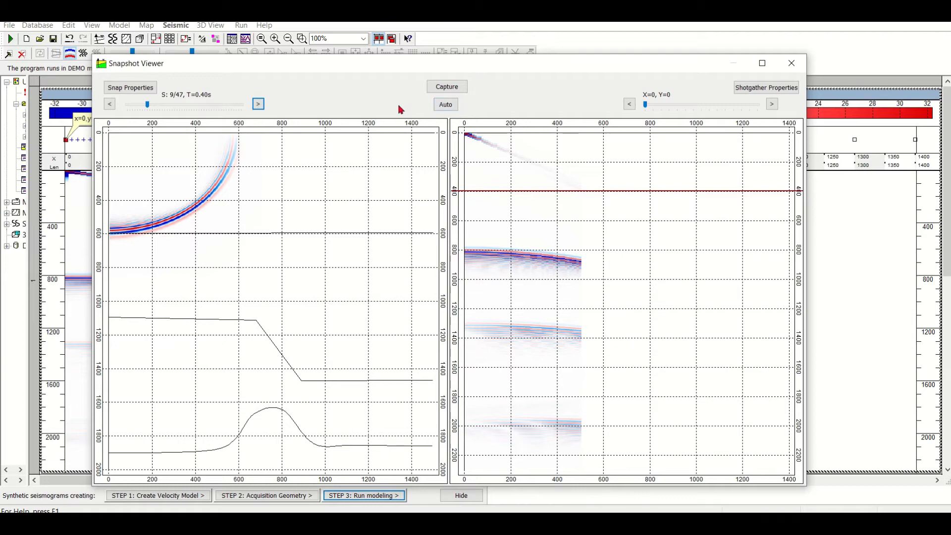
left_click(258, 104)
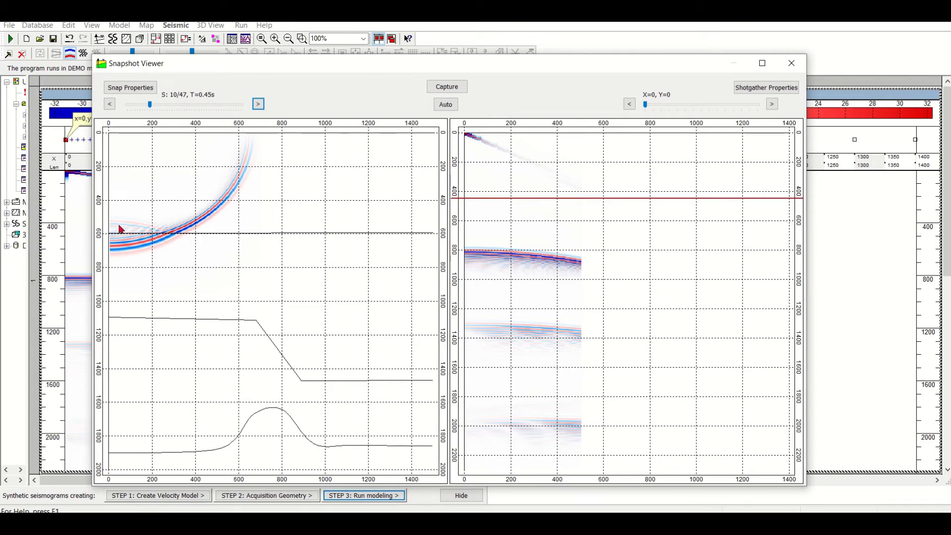
left_click(258, 104)
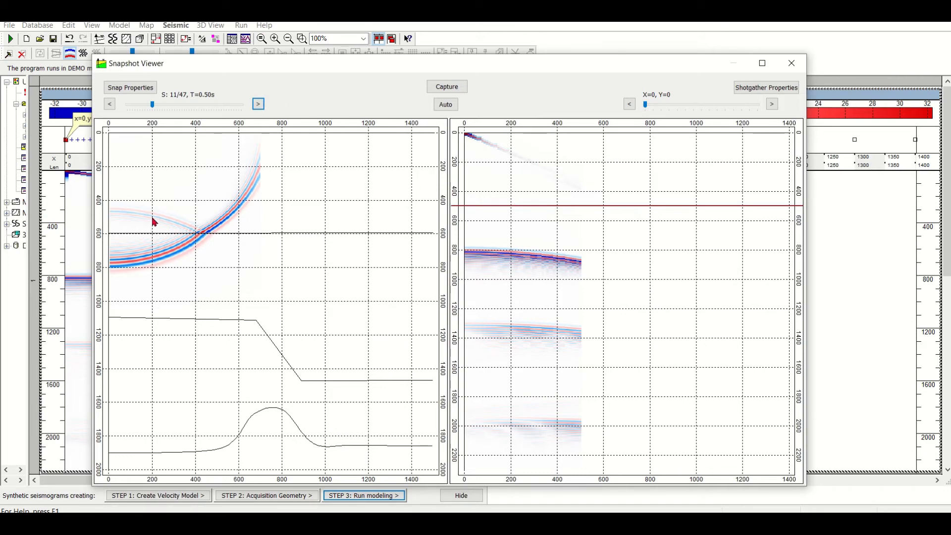
left_click(258, 103)
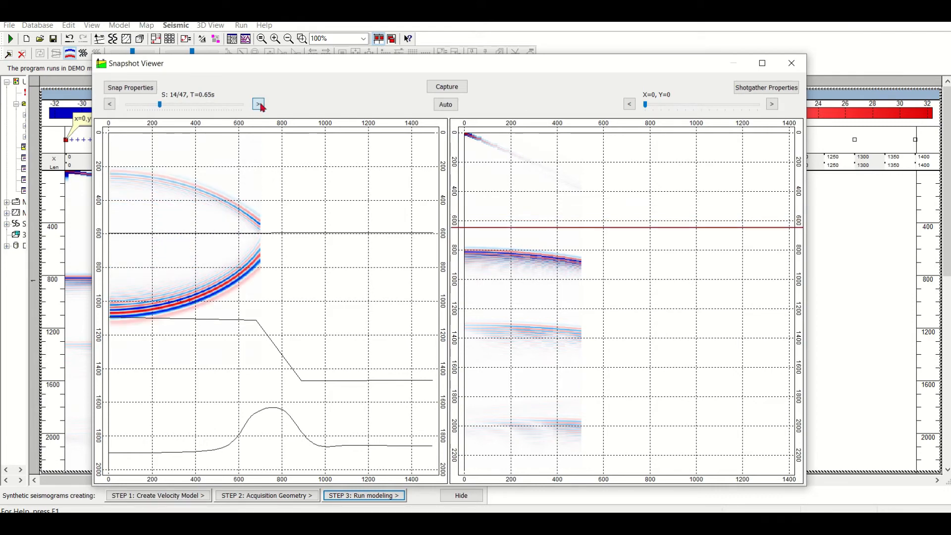
left_click(259, 104)
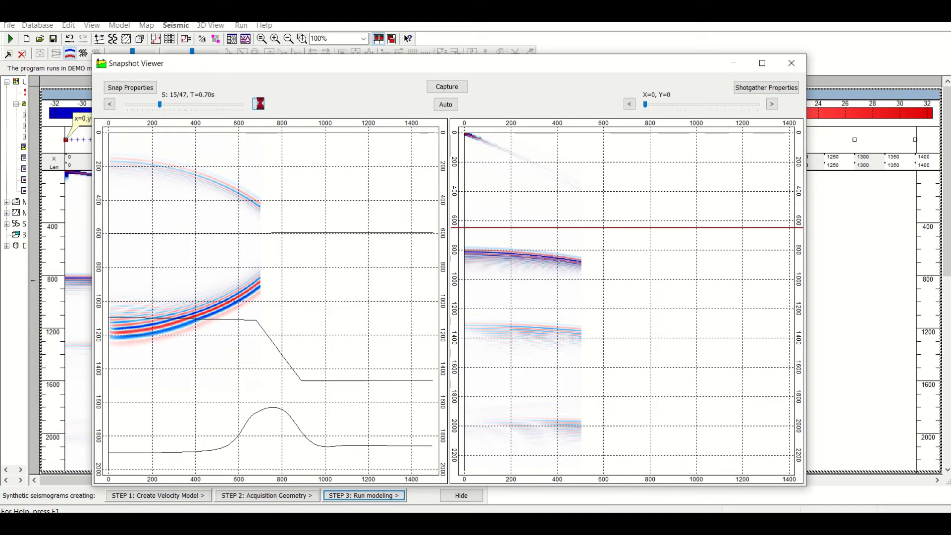
left_click(259, 104)
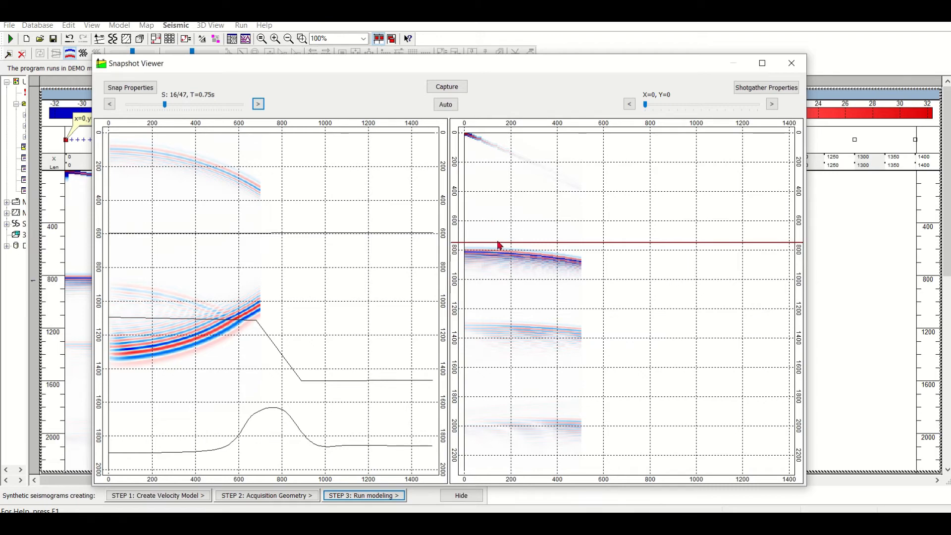
- Advance to snapshot 20 (T=0.95 s) to compare the first reflection's surface arrival with the shot gather
left_click(258, 104)
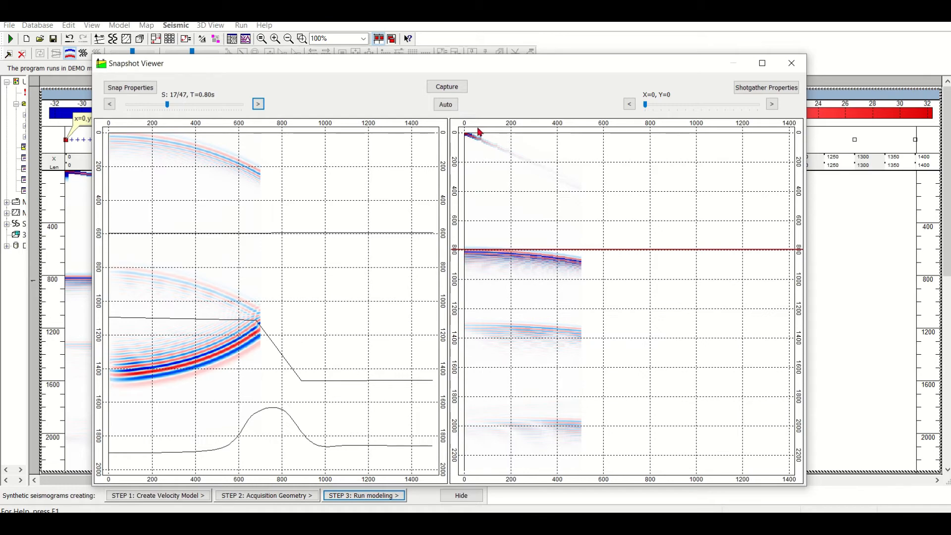
left_click(258, 104)
left_click(258, 104)
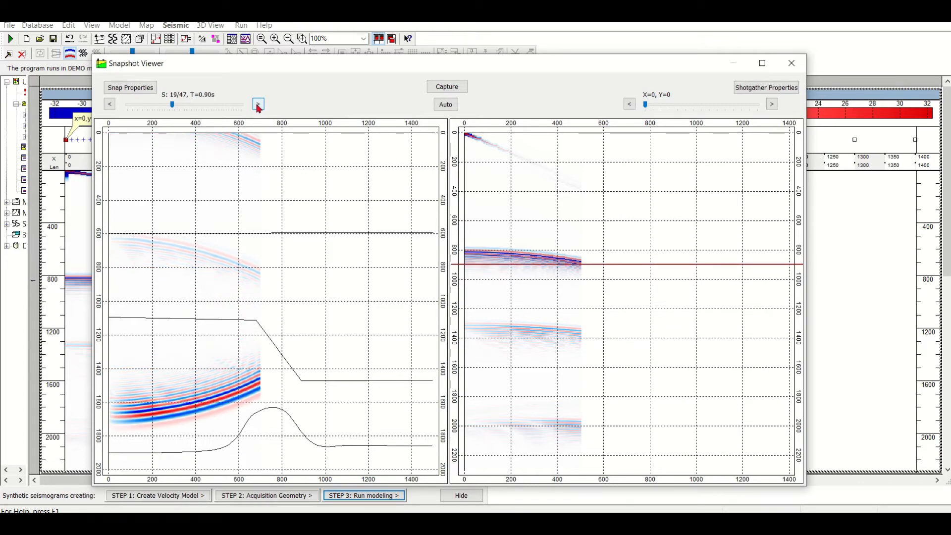
left_click(258, 104)
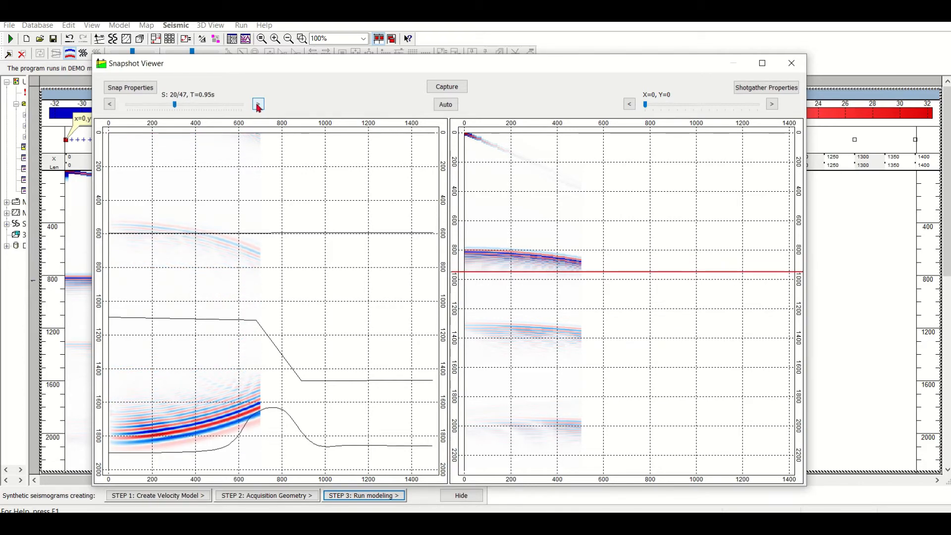
- Step the wavefield back to snapshot 12 (T=0.55 s), before the wavefront meets the second boundary
left_click(110, 104)
left_click(110, 105)
left_click(110, 105)
left_click(110, 104)
left_click(110, 104)
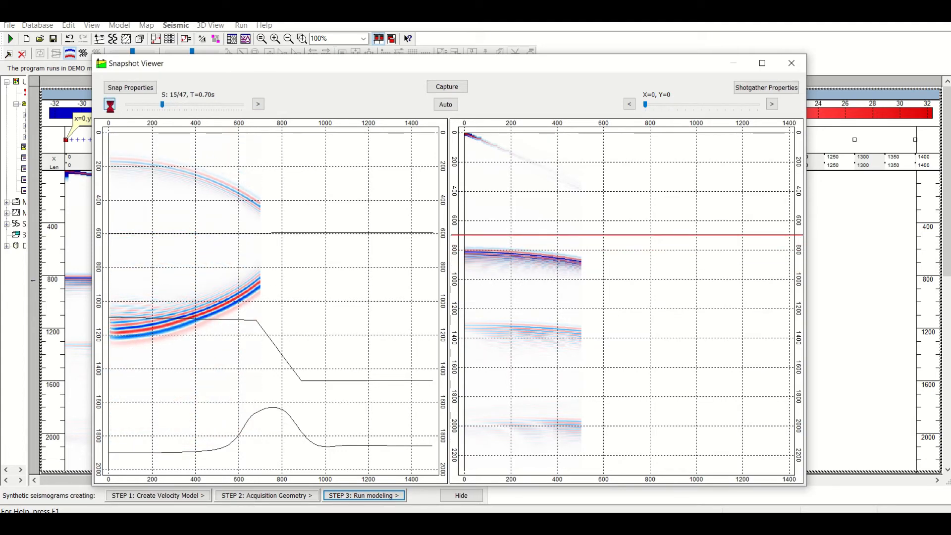
left_click(110, 104)
left_click(110, 105)
left_click(110, 104)
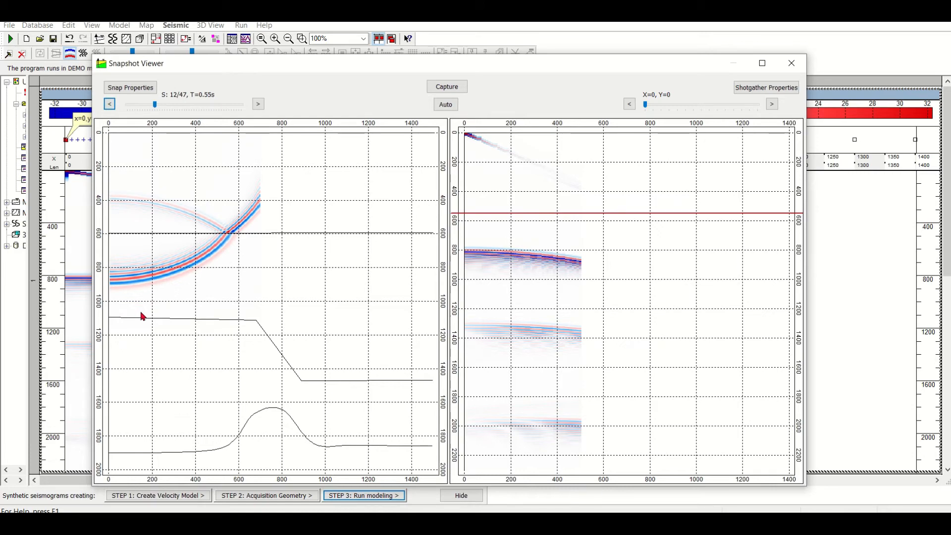
- Advance the wavefield to snapshot 18 (T=0.85 s), following the reflection from the second boundary
left_click(258, 105)
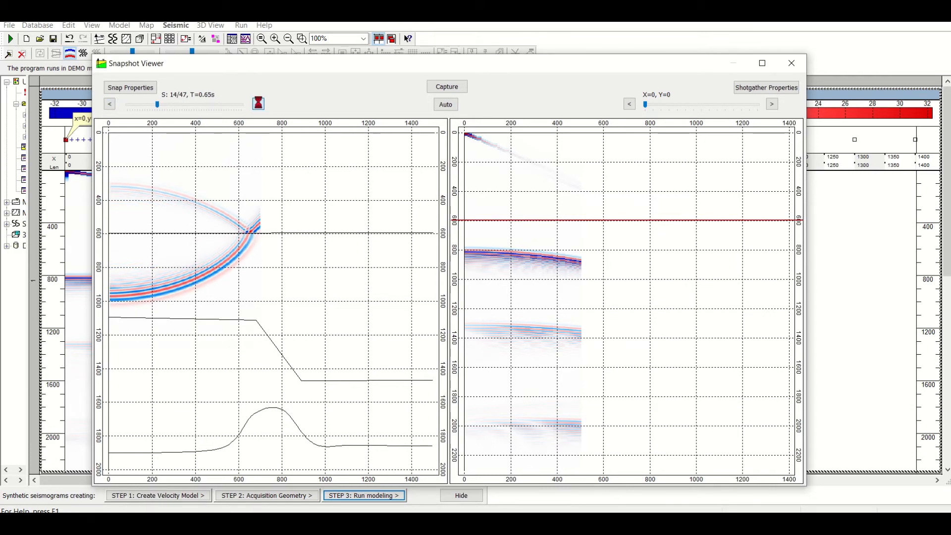
left_click(259, 105)
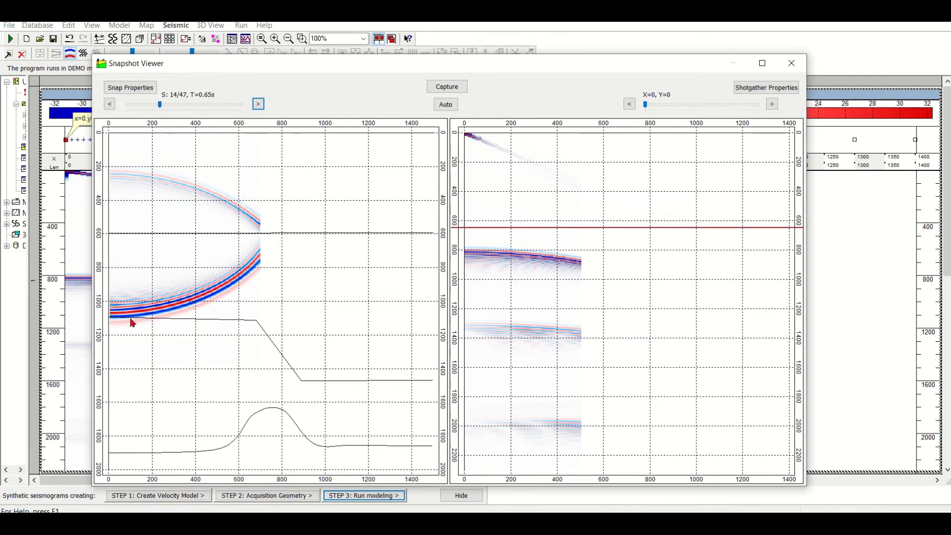
left_click(259, 105)
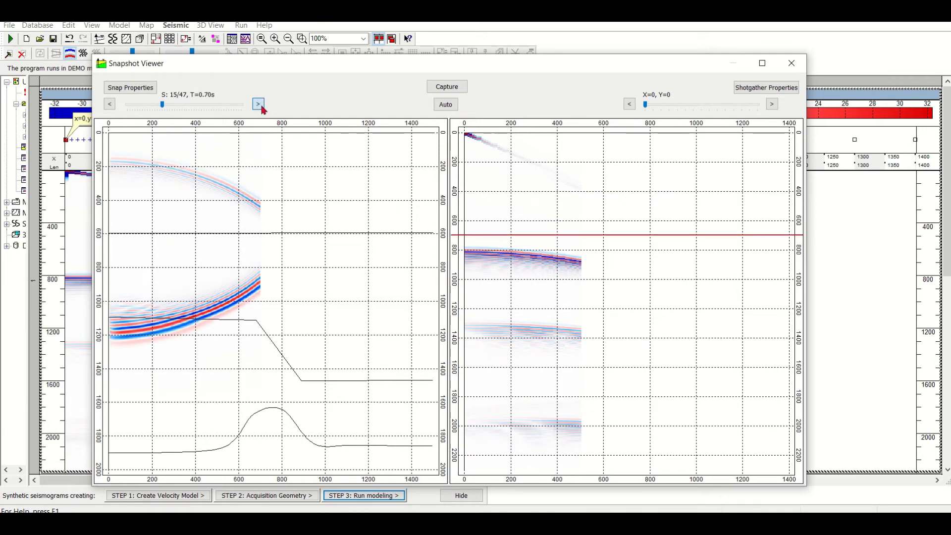
left_click(258, 104)
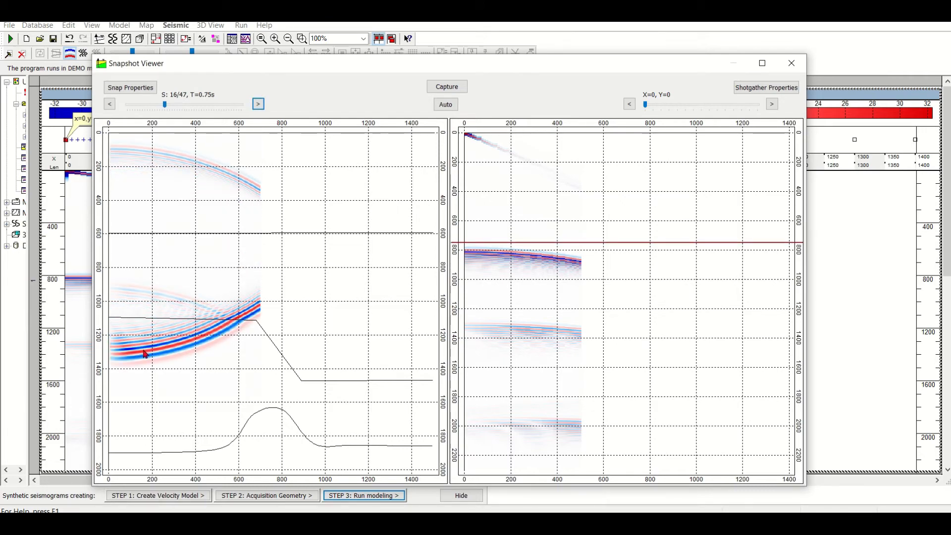
left_click(258, 104)
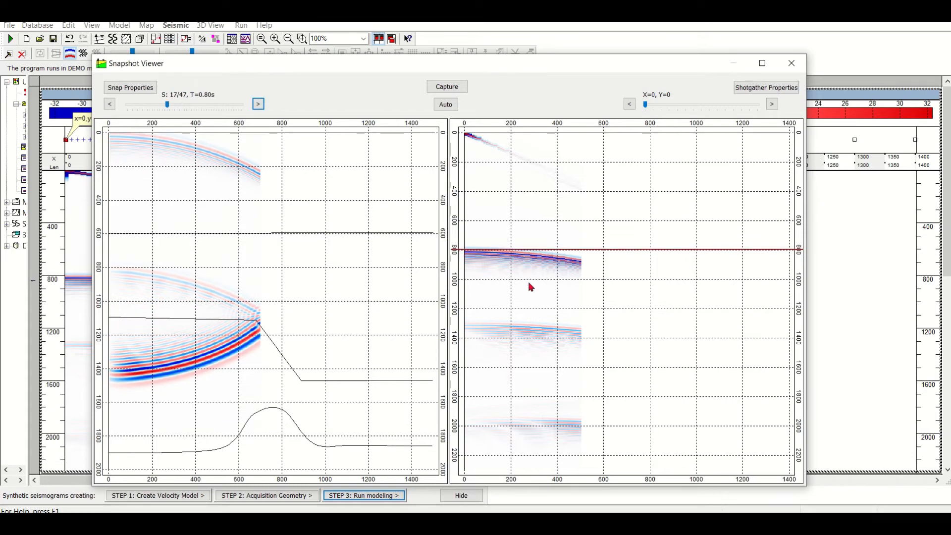
left_click(258, 104)
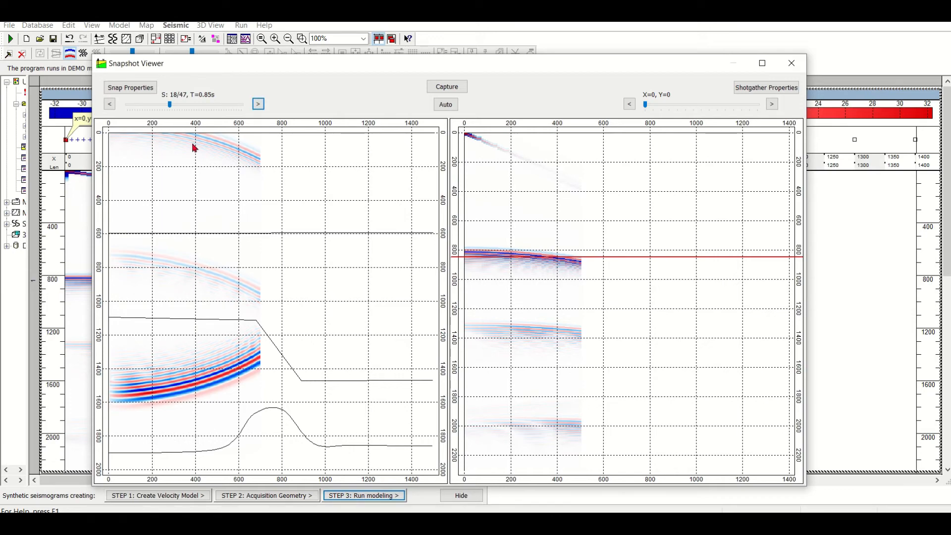
- Advance the wavefield to snapshot 24 (T=1.15 s), examining the waves around the deepest curved boundary
left_click(258, 104)
left_click(258, 105)
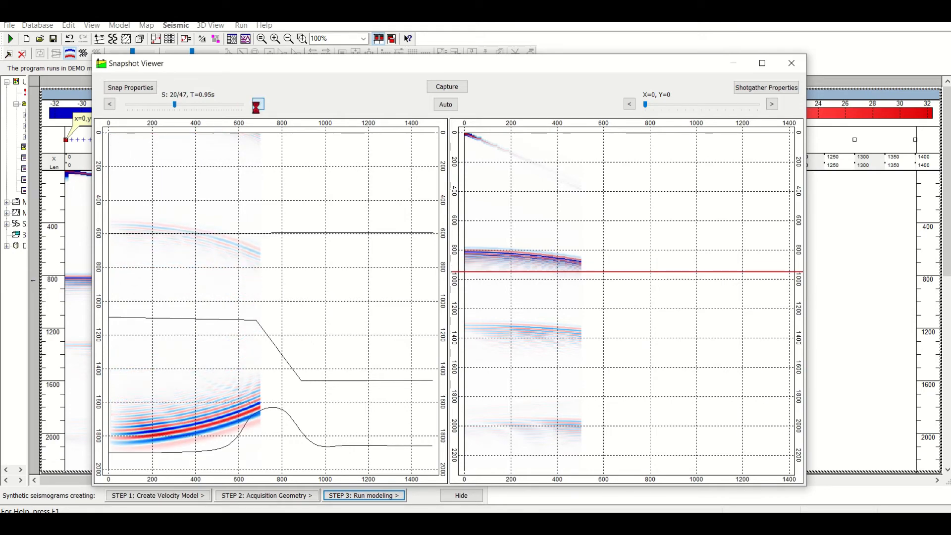
left_click(258, 105)
left_click(258, 105)
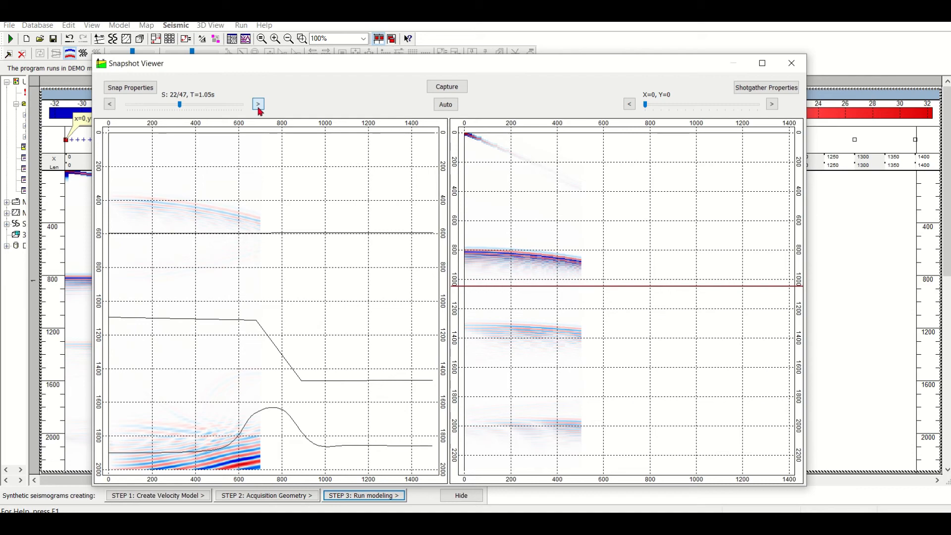
left_click(258, 105)
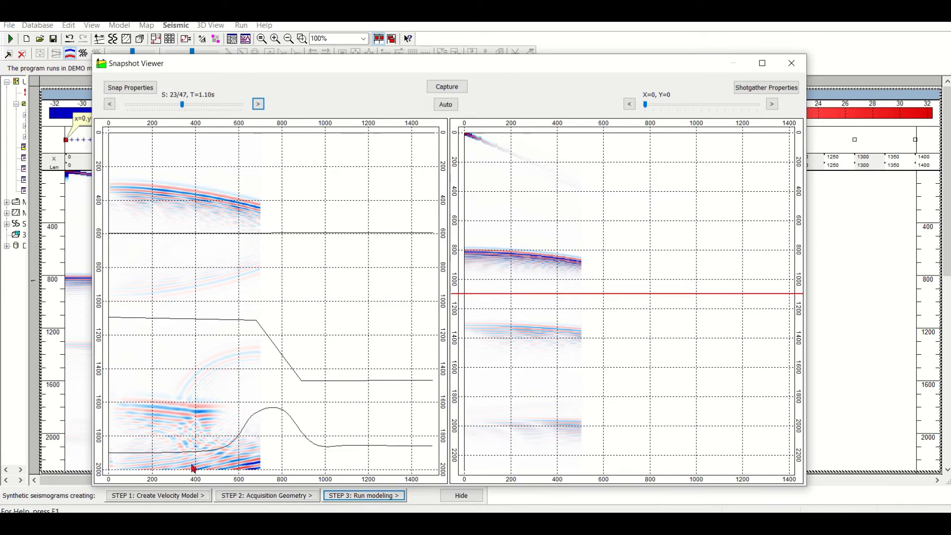
left_click(258, 104)
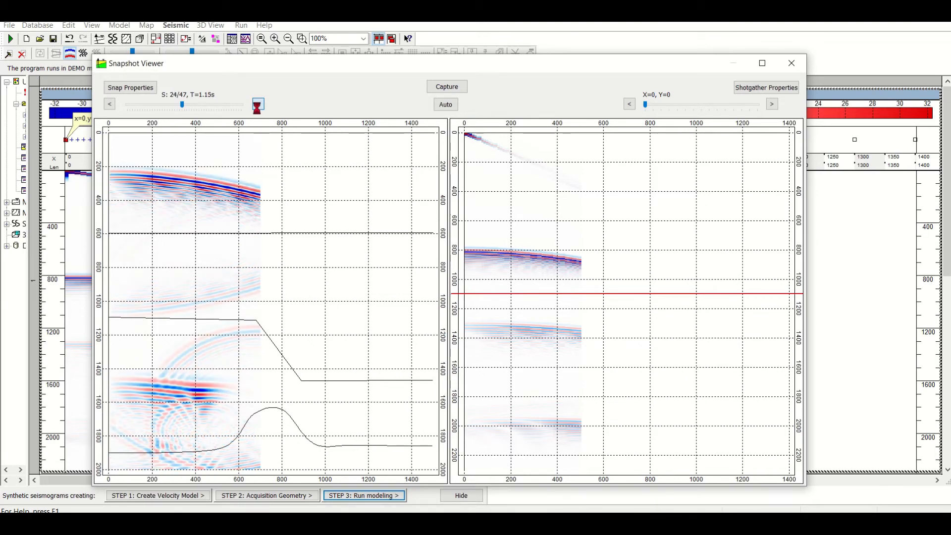
- Advance the wavefield to snapshot 29 (T=1.40 s), comparing the second reflection's surface arrival with the shot gather
left_click(258, 104)
left_click(258, 104)
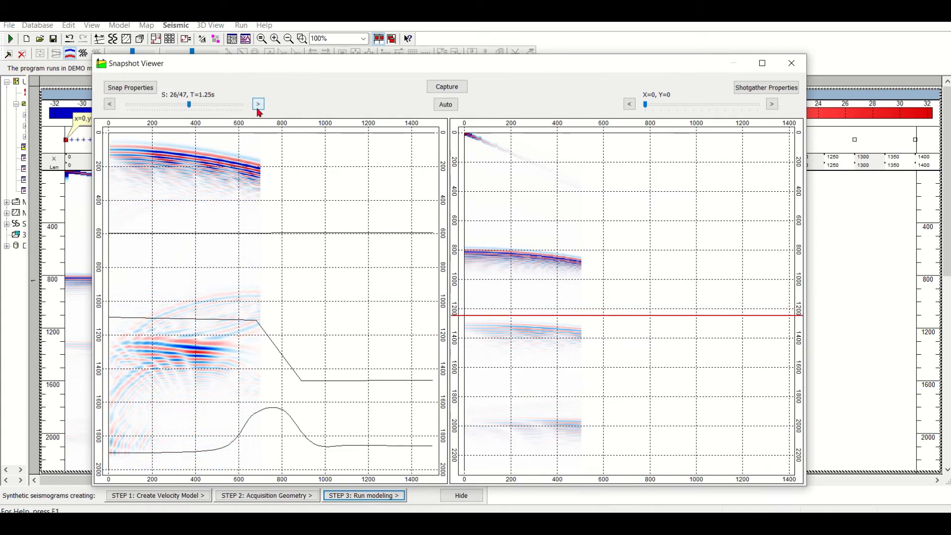
left_click(257, 105)
left_click(258, 104)
left_click(258, 104)
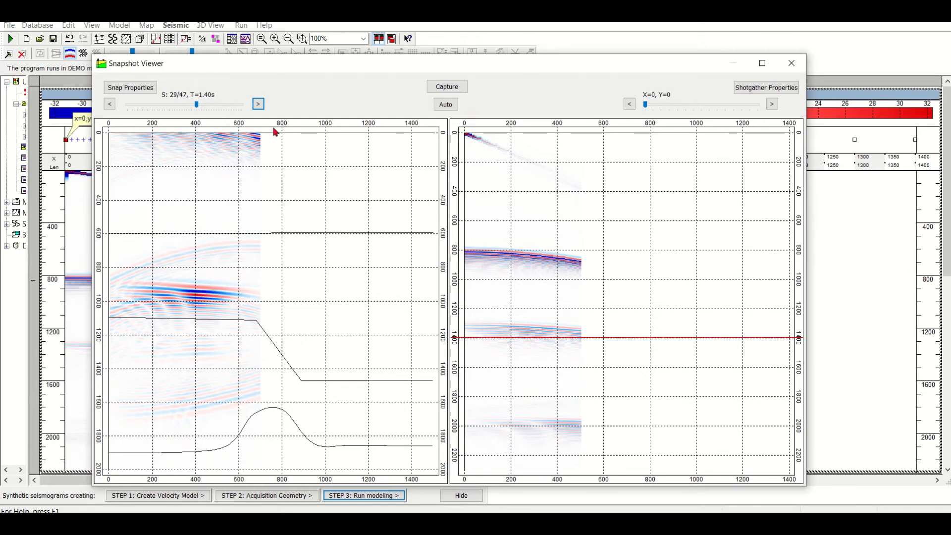
- Advance the wavefield to snapshot 37 (T=1.80 s), following the reflection from the deepest boundary into the top layer
left_click(258, 104)
left_click(259, 104)
left_click(259, 103)
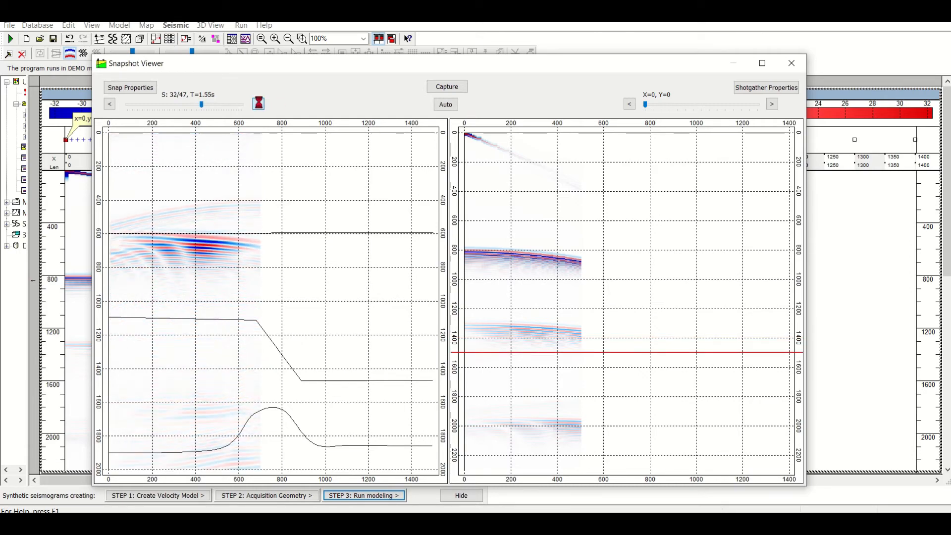
left_click(259, 103)
left_click(259, 103)
left_click(258, 104)
left_click(259, 104)
left_click(259, 104)
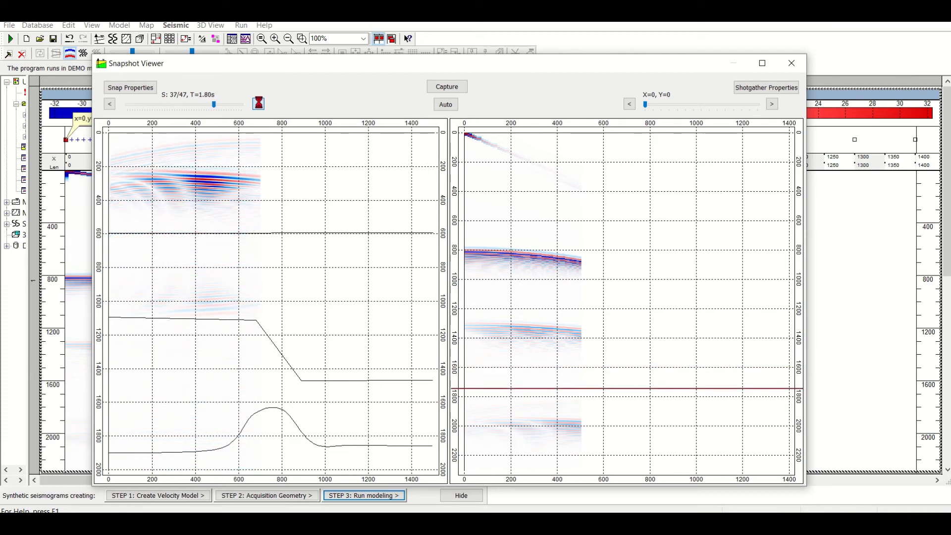
- Advance the wavefield to snapshot 44 (T=2.15 s), comparing the deepest reflection's surface arrival with the shot gather
left_click(259, 104)
left_click(258, 103)
left_click(259, 103)
left_click(258, 104)
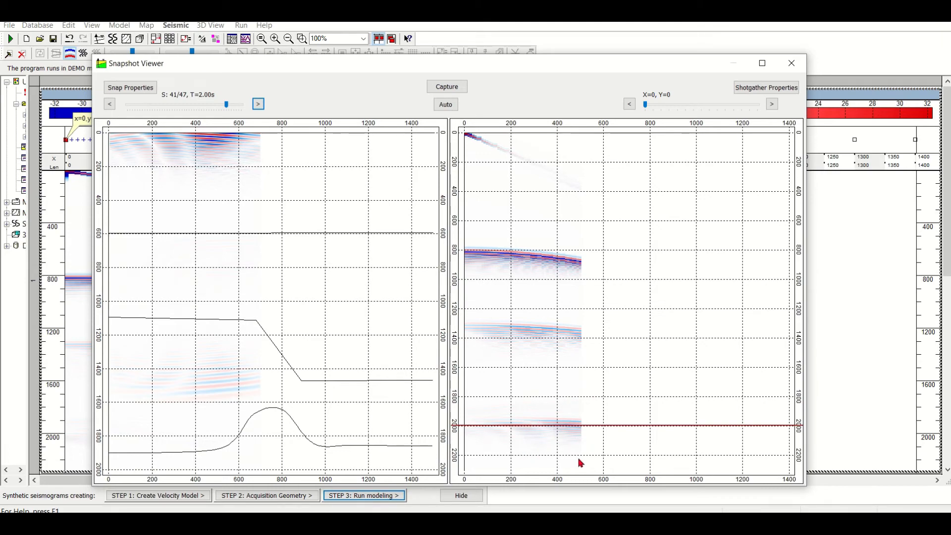
left_click(258, 103)
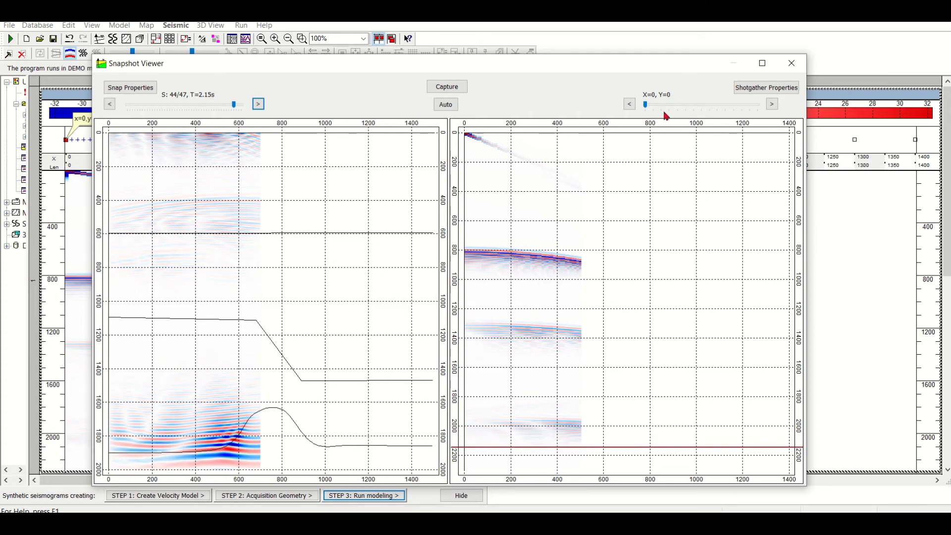
- Switch to the shot at X=700 and step its wavefield from snapshot 1 to snapshot 6 (T=0.25 s)
left_click_drag(661, 109, 702, 105)
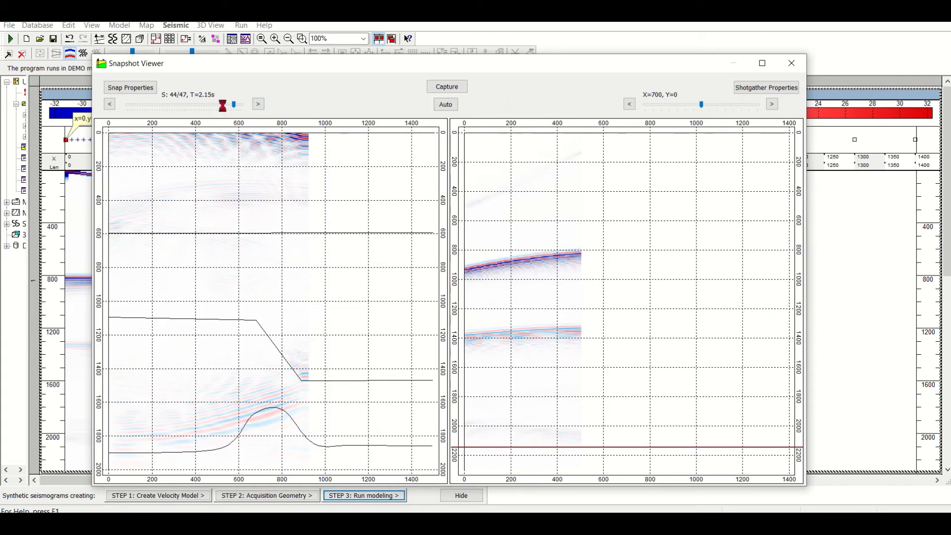
left_click_drag(234, 105, 126, 101)
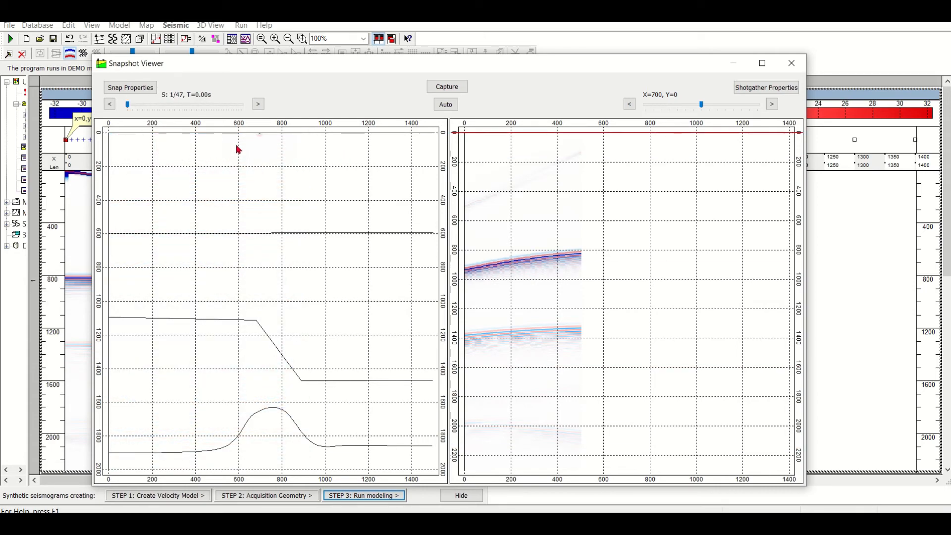
left_click(258, 104)
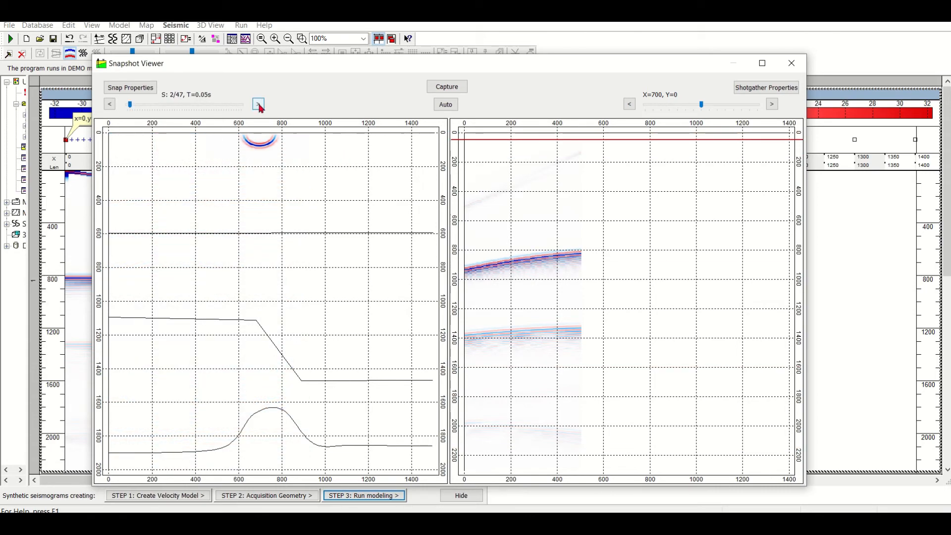
left_click(257, 104)
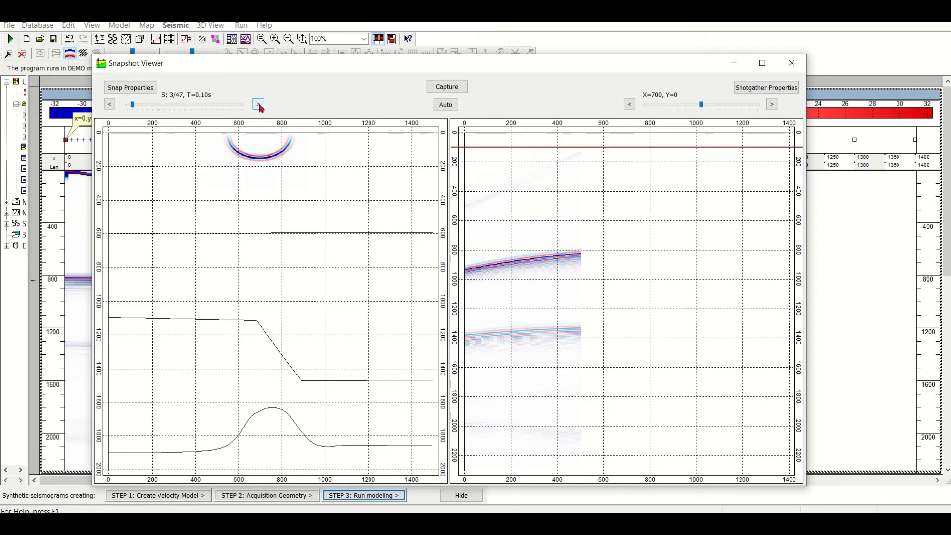
left_click(258, 104)
left_click(258, 104)
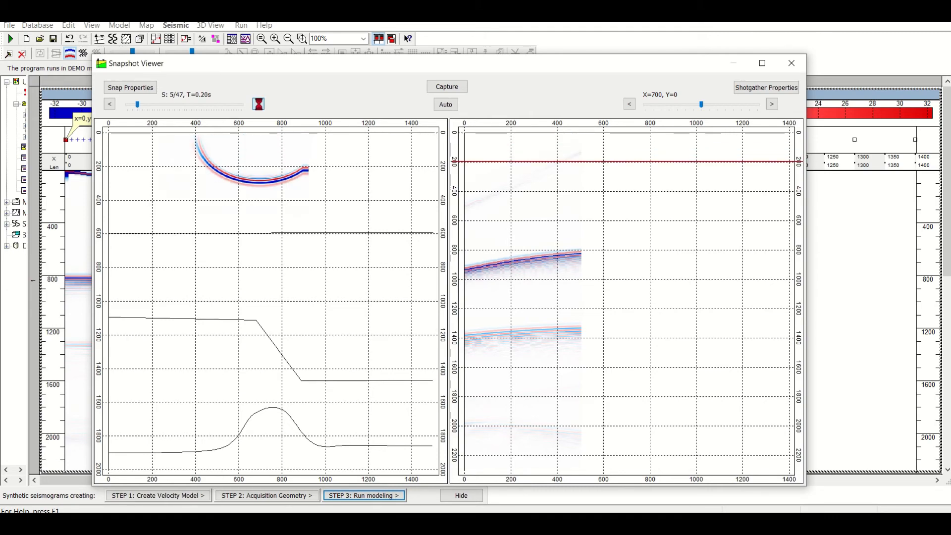
left_click(258, 104)
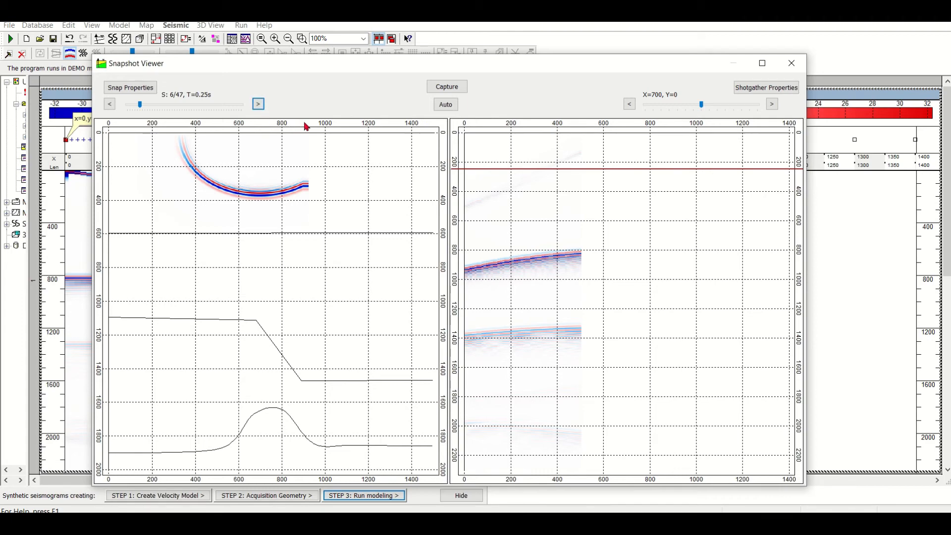
- Advance the X=700 wavefield to snapshot 11 (T=0.50 s), examining the reflection and transmission at the first boundary
left_click(258, 104)
left_click(258, 104)
left_click(258, 104)
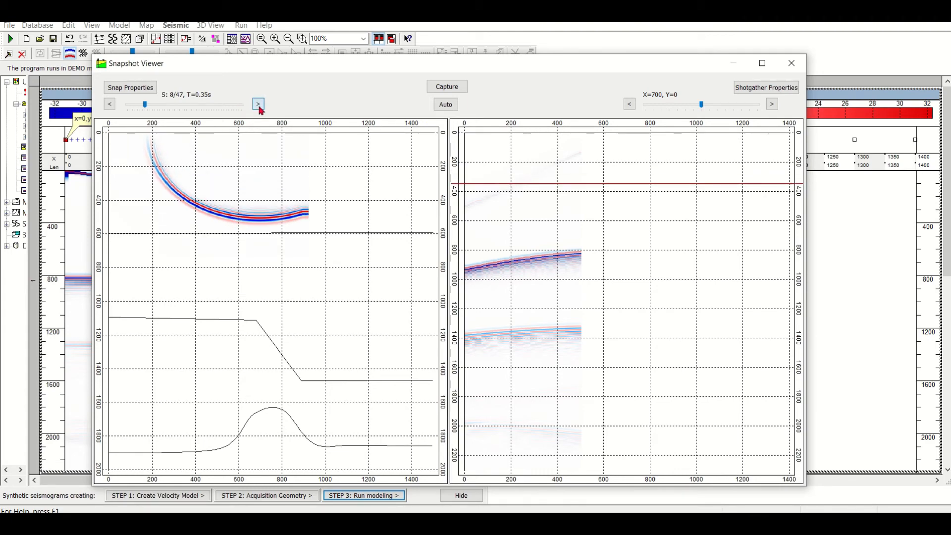
left_click(258, 104)
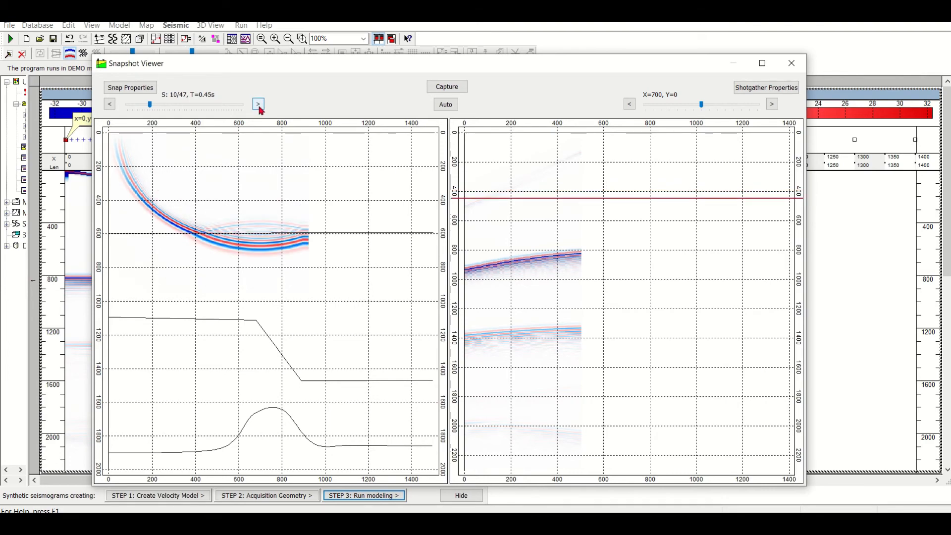
left_click(258, 104)
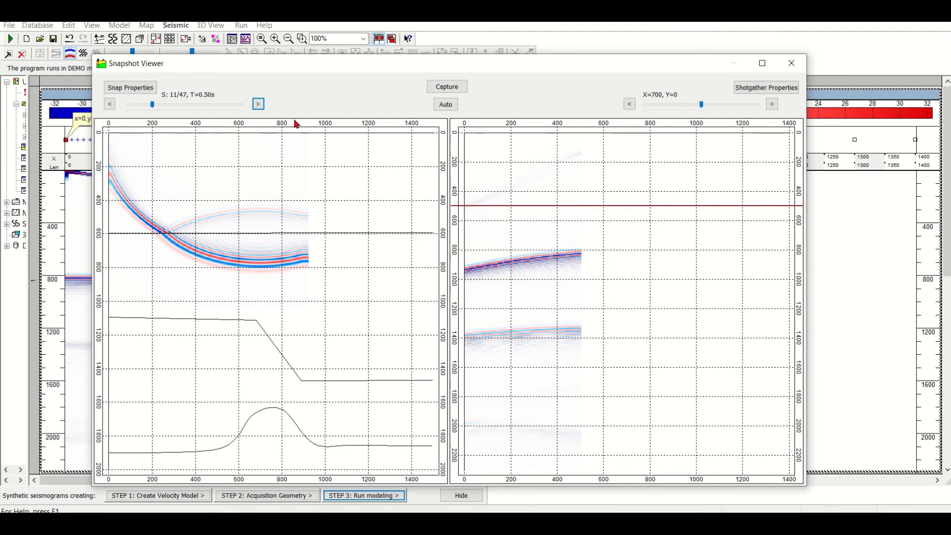
- Advance the X=700 wavefield to snapshot 17 (T=0.80 s), examining the waves crossing the inclined part of the second boundary
left_click(258, 104)
left_click(258, 104)
left_click(258, 104)
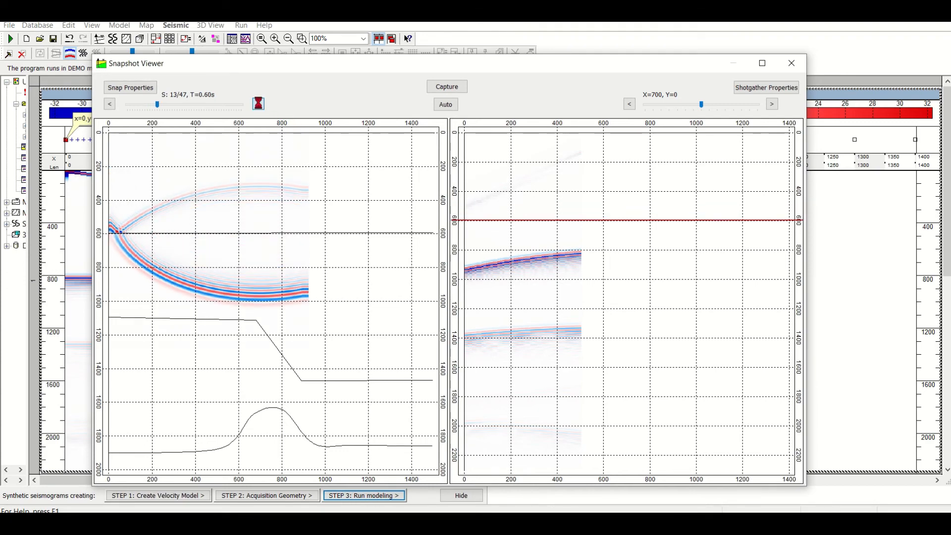
left_click(258, 104)
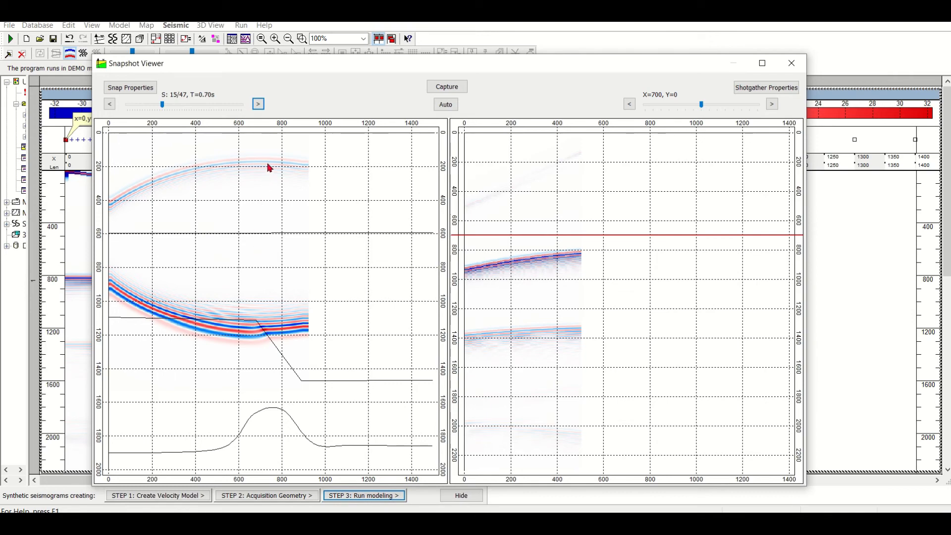
left_click(258, 104)
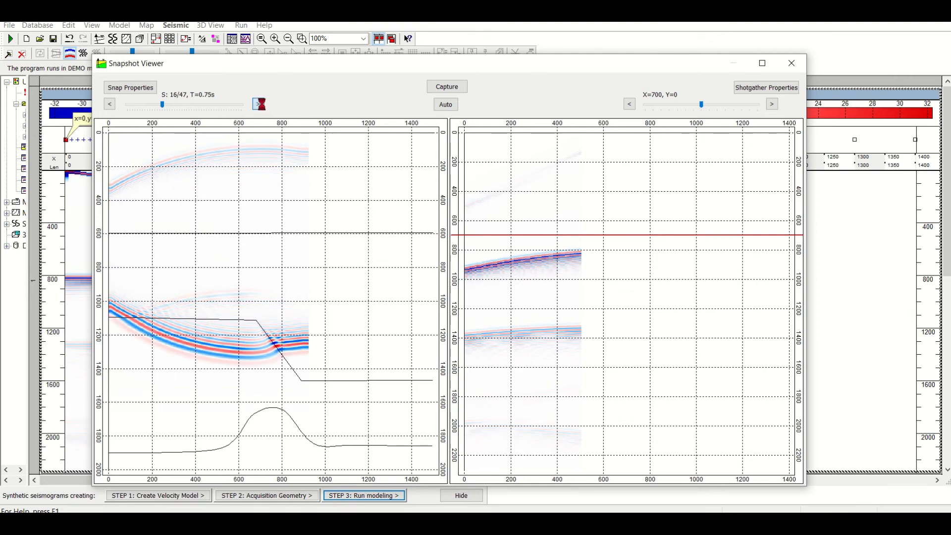
left_click(257, 103)
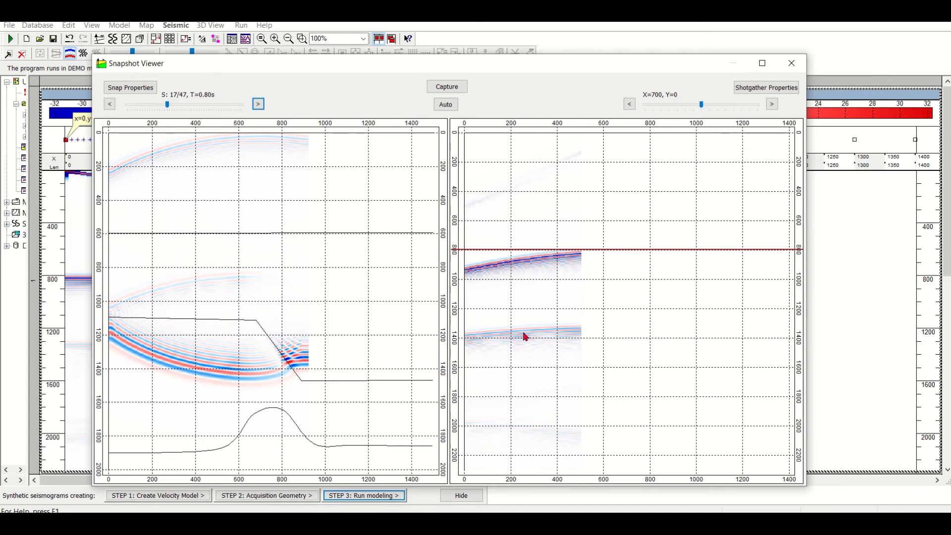
- Advance the X=700 wavefield to snapshot 23 (T=1.10 s), examining the waves around the deepest curved boundary
left_click(258, 104)
left_click(258, 104)
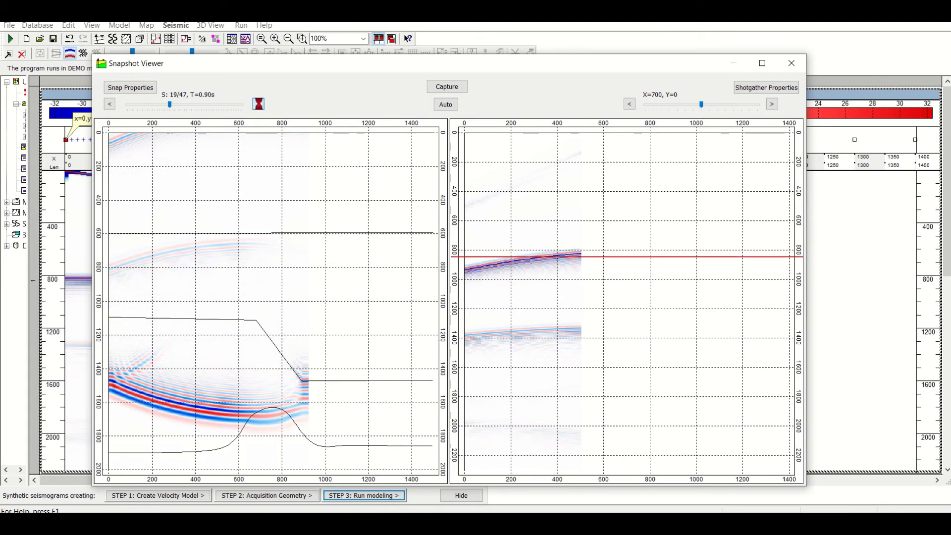
left_click(257, 104)
left_click(258, 104)
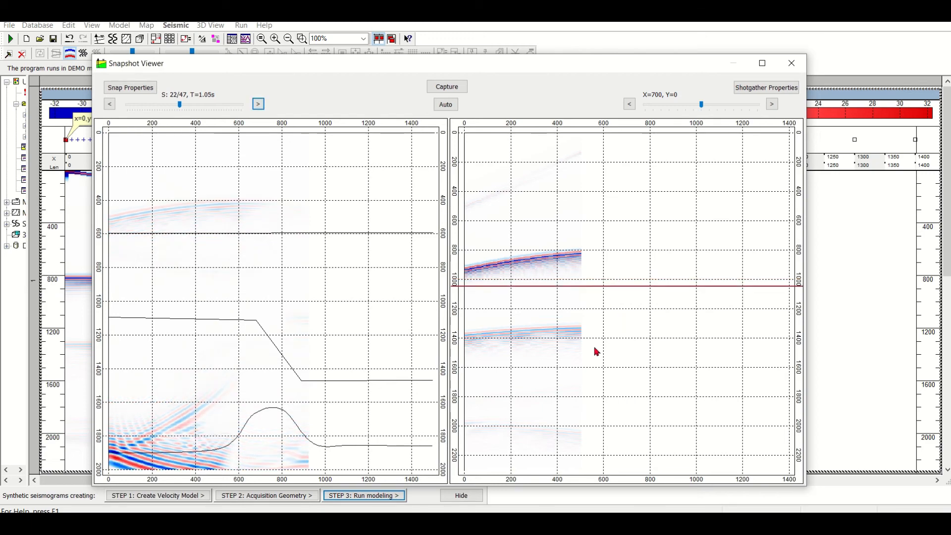
left_click(262, 104)
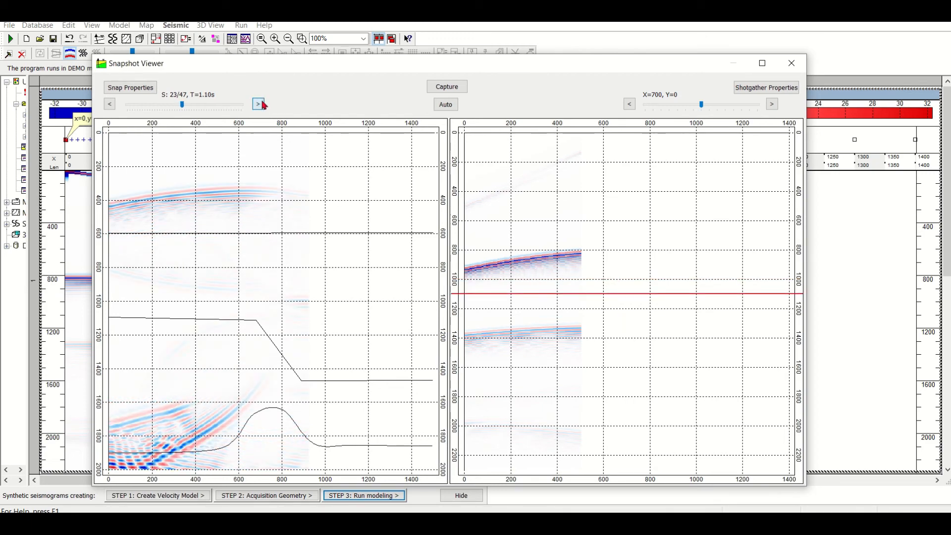
- Start automatic snapshot playback, close the Snapshot Viewer and return to the multi-frame view
left_click(446, 105)
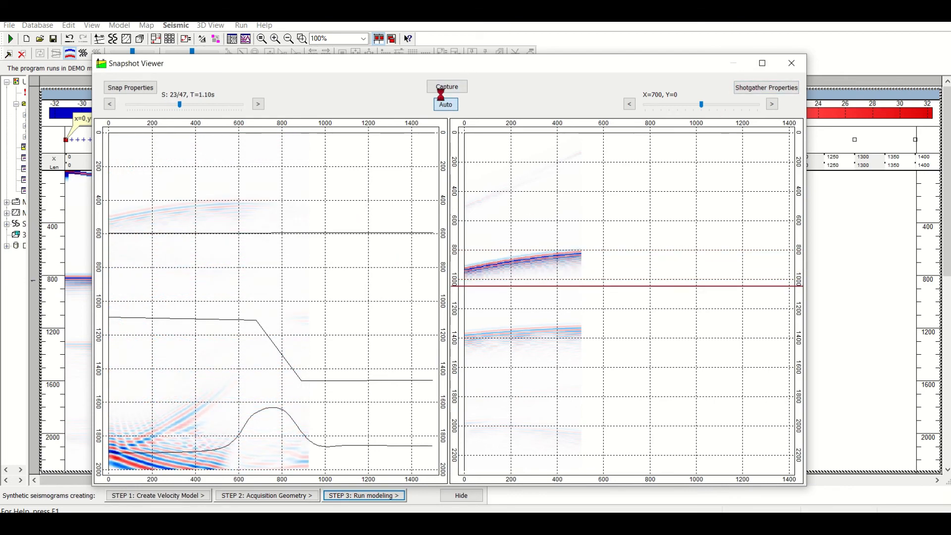
left_click(793, 63)
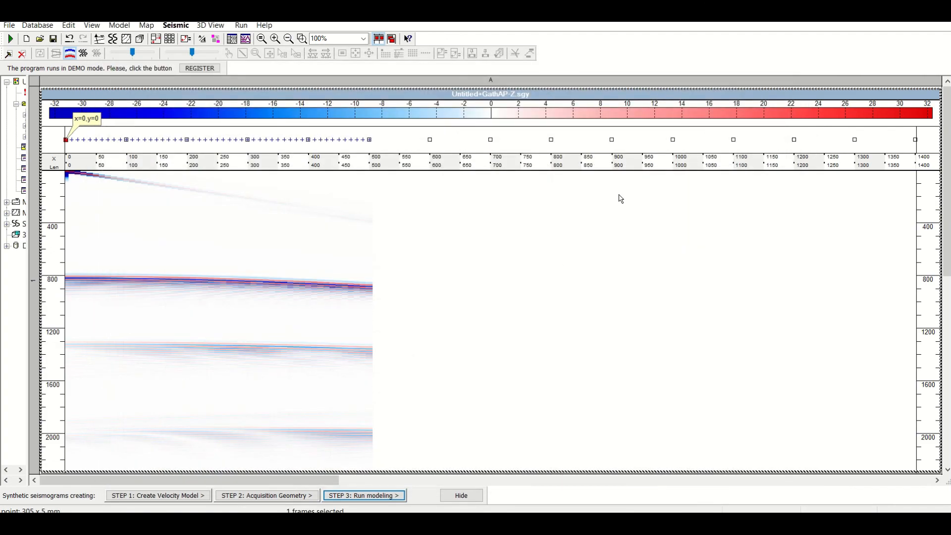
double_click(673, 96)
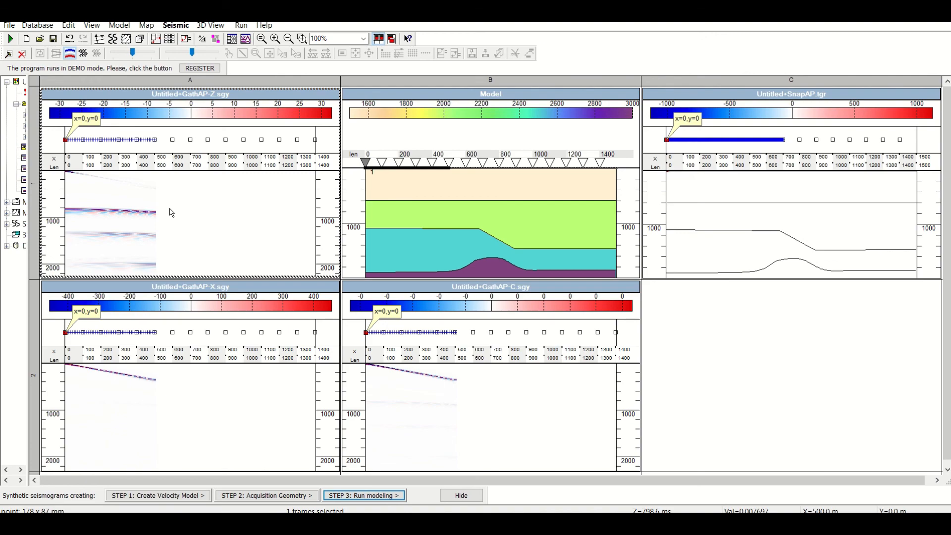
- Enlarge the Model frame and set up new polygon 4 as a closed loop (object) with a smoothed border
double_click(500, 93)
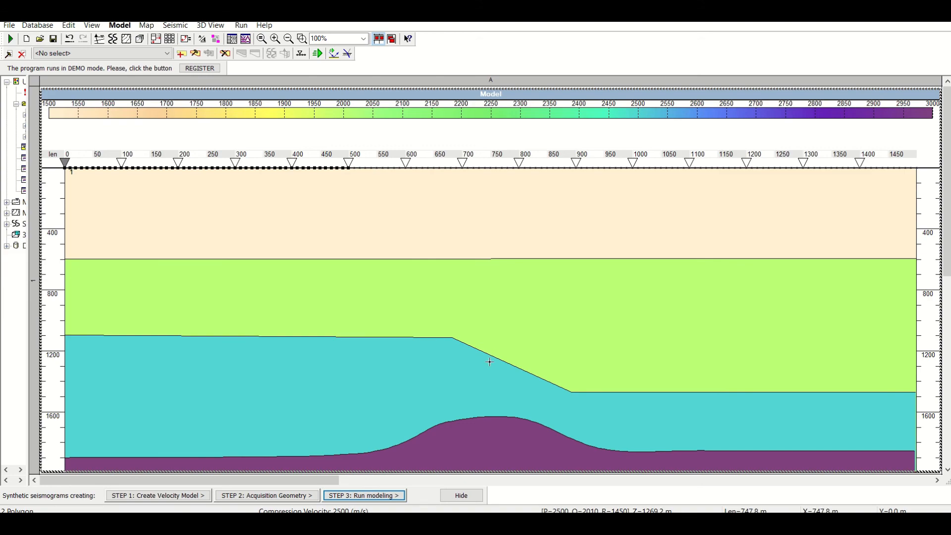
right_click(508, 287)
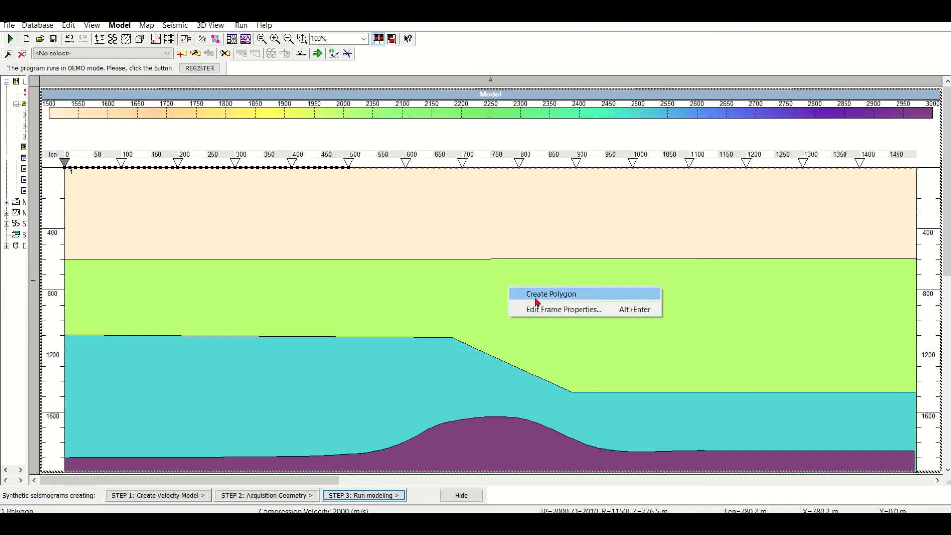
left_click(549, 294)
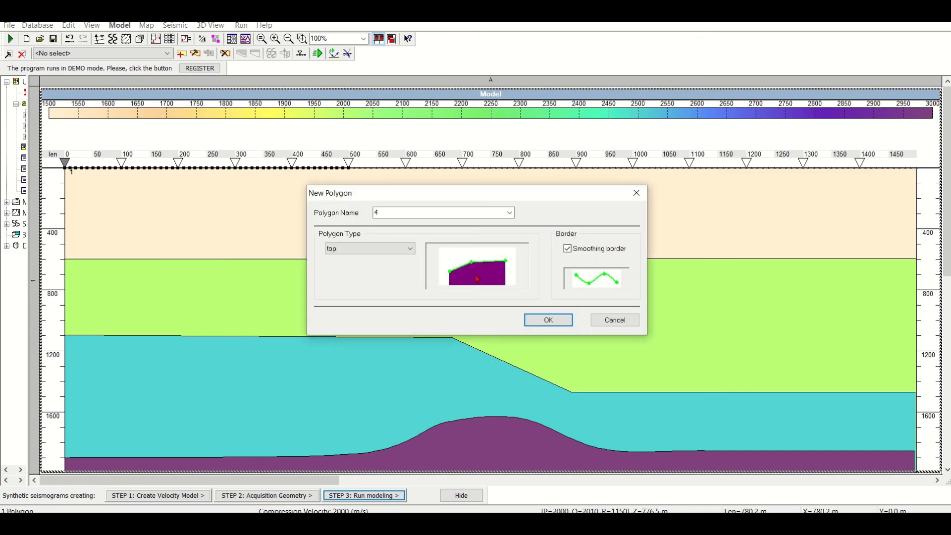
left_click(381, 248)
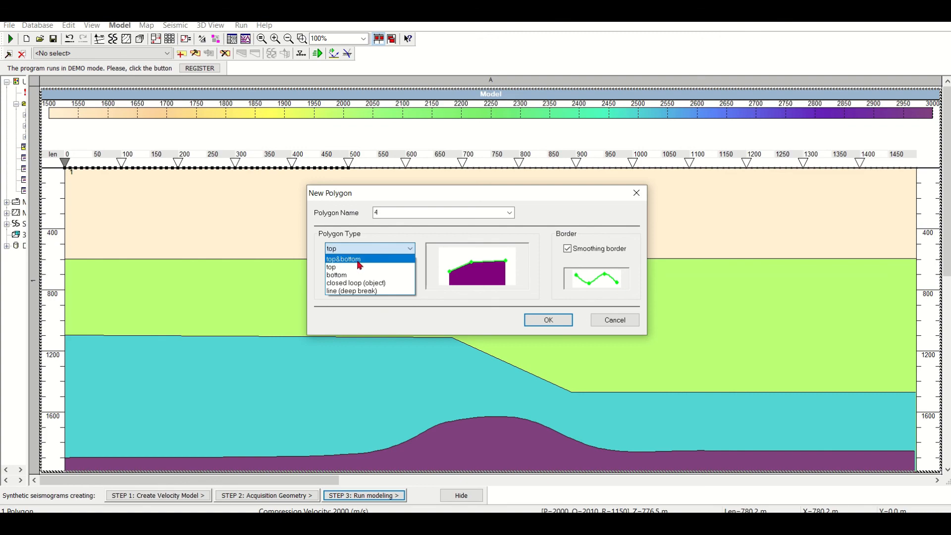
left_click(357, 264)
left_click(558, 317)
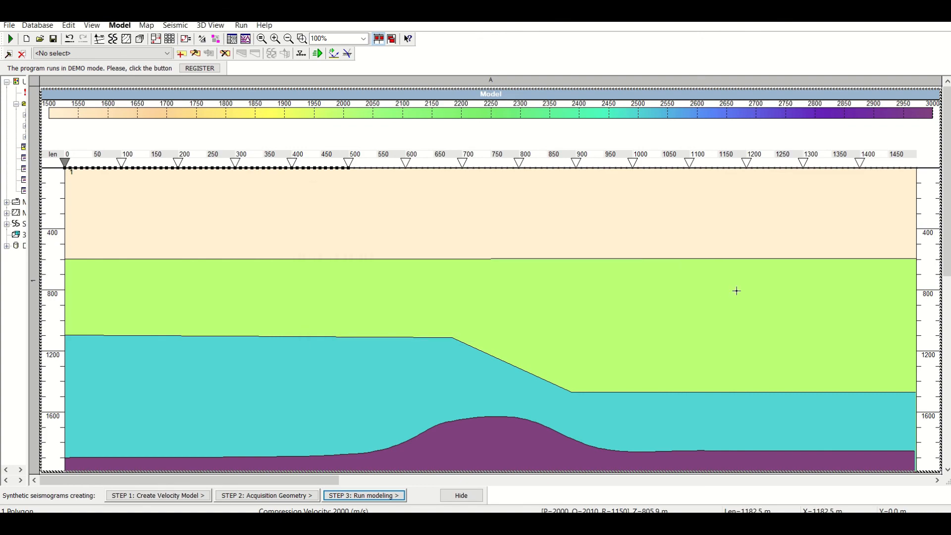
- Draw the closed polygon inside the second layer, spanning about X=1040 to 1250 and depths of about 790 to 1060
left_click(737, 291)
left_click(716, 289)
left_click(657, 297)
left_click(661, 330)
left_click(775, 324)
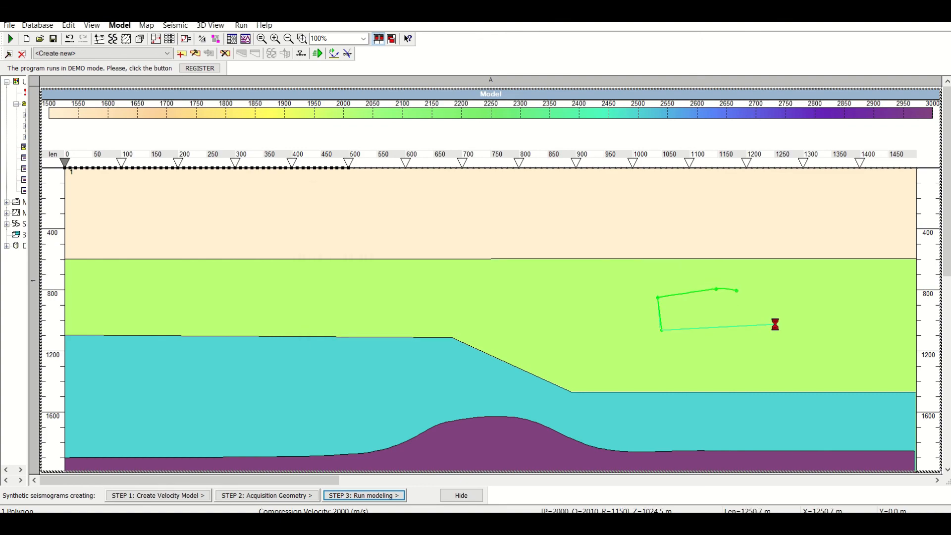
left_click(740, 291)
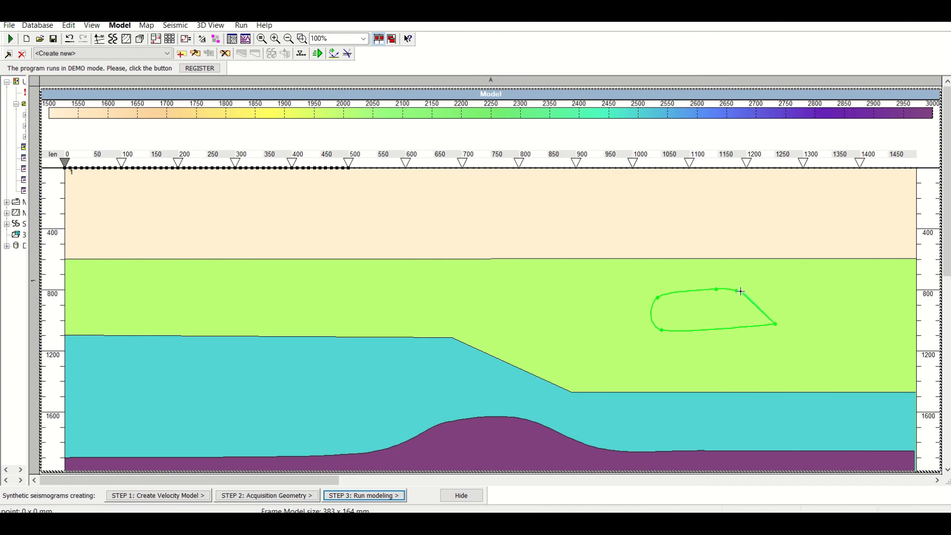